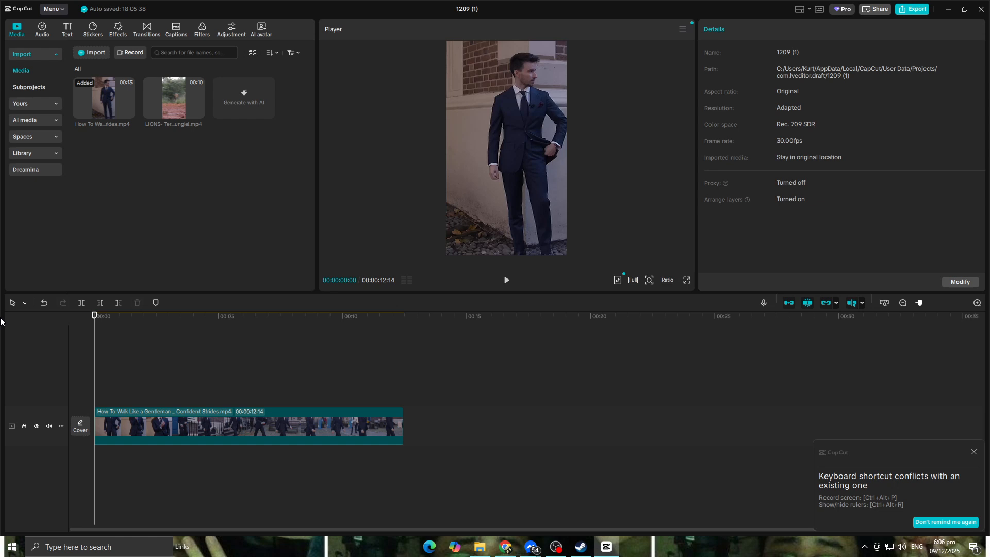
# - Select the walking-man clip and add a mask to it
pyautogui.click(96, 425)
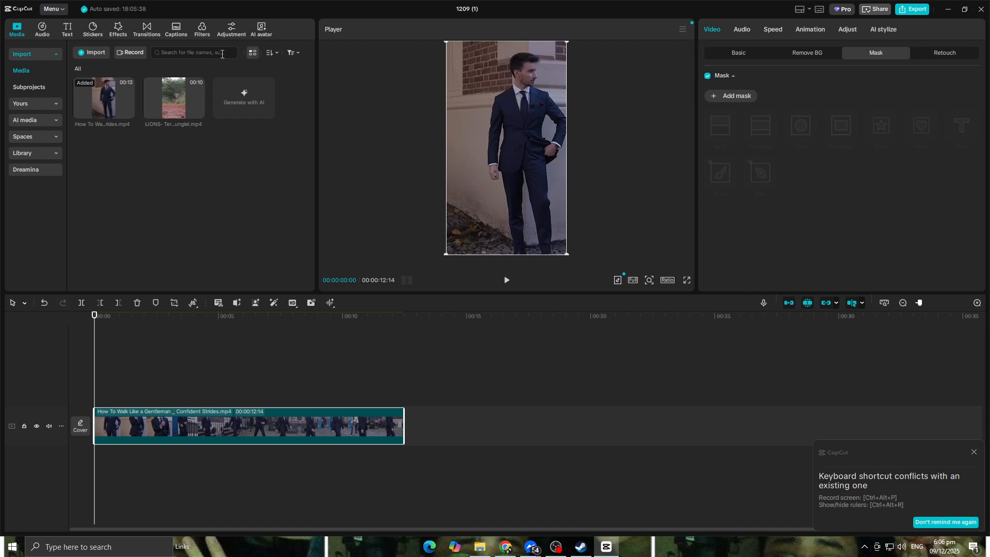
pyautogui.click(740, 52)
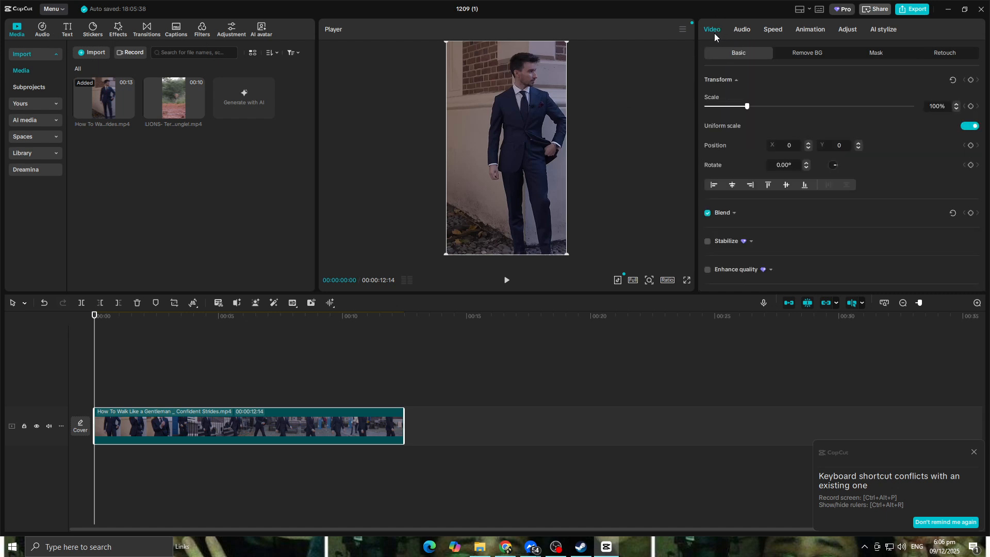
pyautogui.click(884, 56)
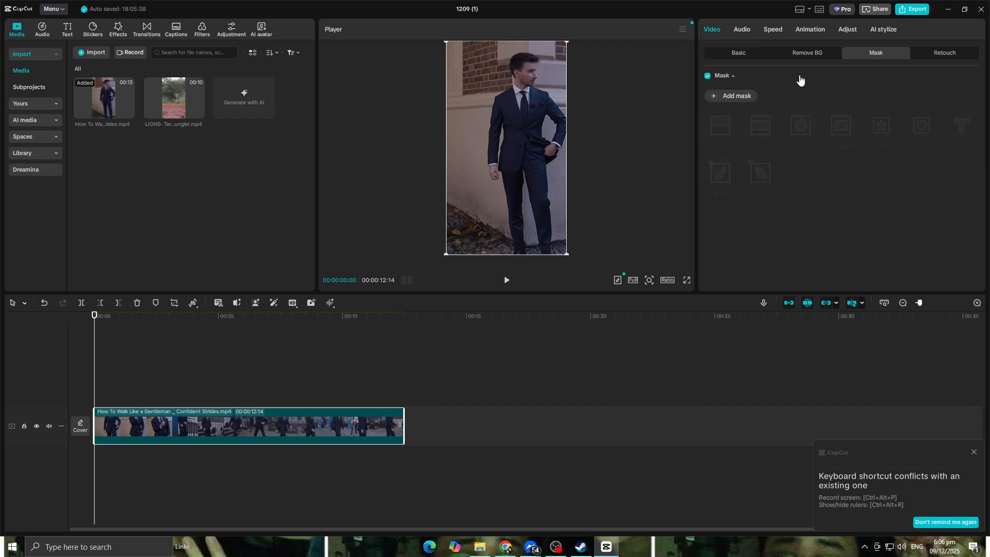
pyautogui.click(749, 97)
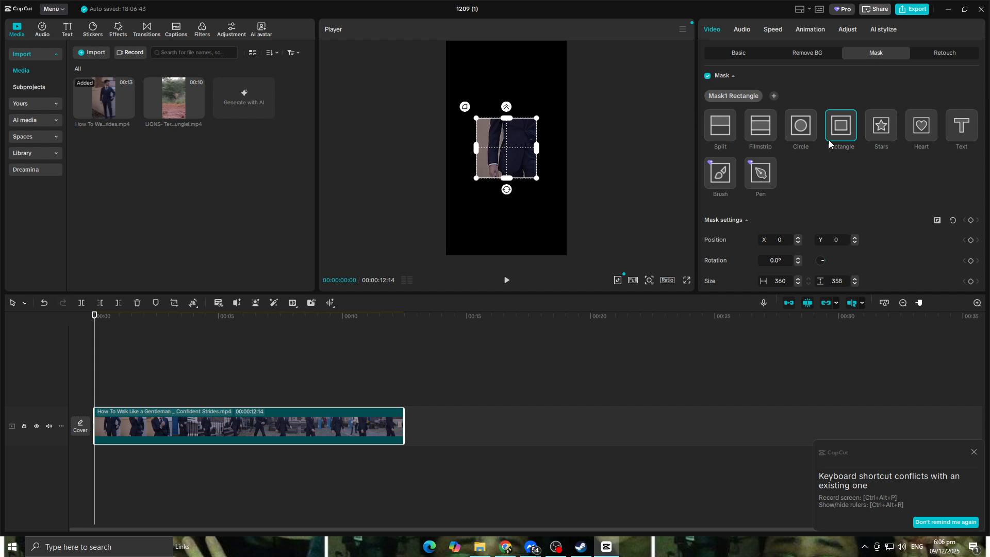
# - Try the Split, Filmstrip, Circle, Rectangle, Heart, Text and Brush mask shapes on the clip and look through the brush settings
pyautogui.click(729, 132)
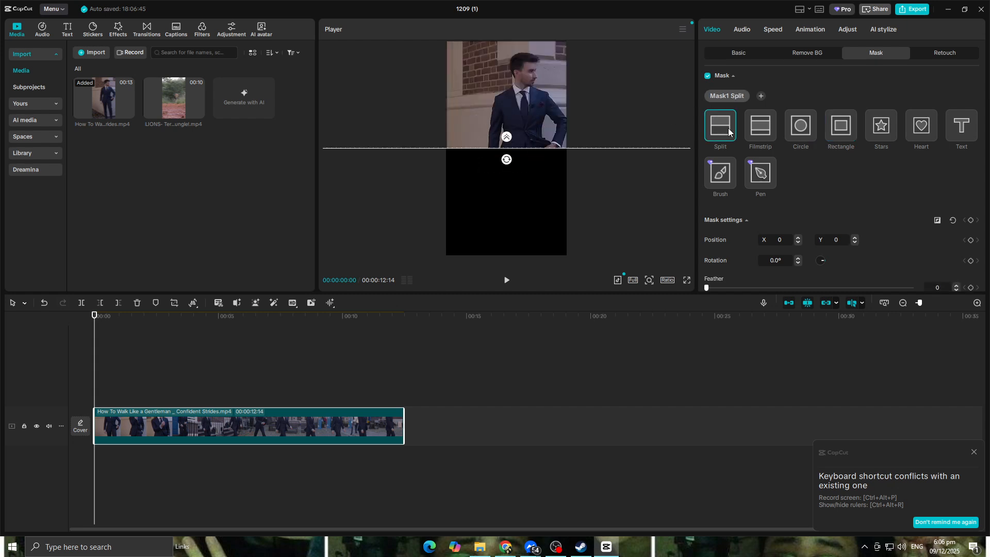
pyautogui.click(772, 133)
pyautogui.click(805, 128)
pyautogui.click(846, 129)
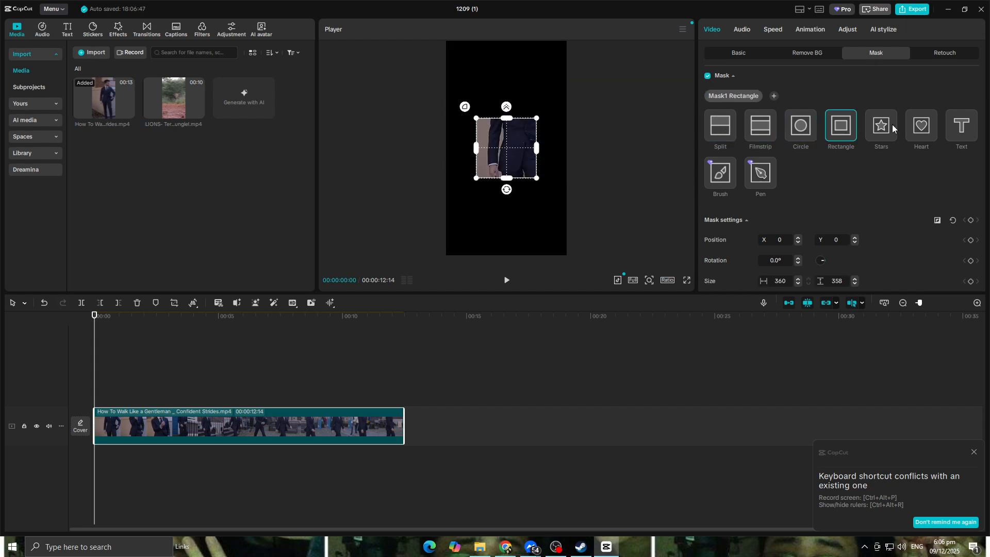
pyautogui.click(926, 132)
pyautogui.click(972, 131)
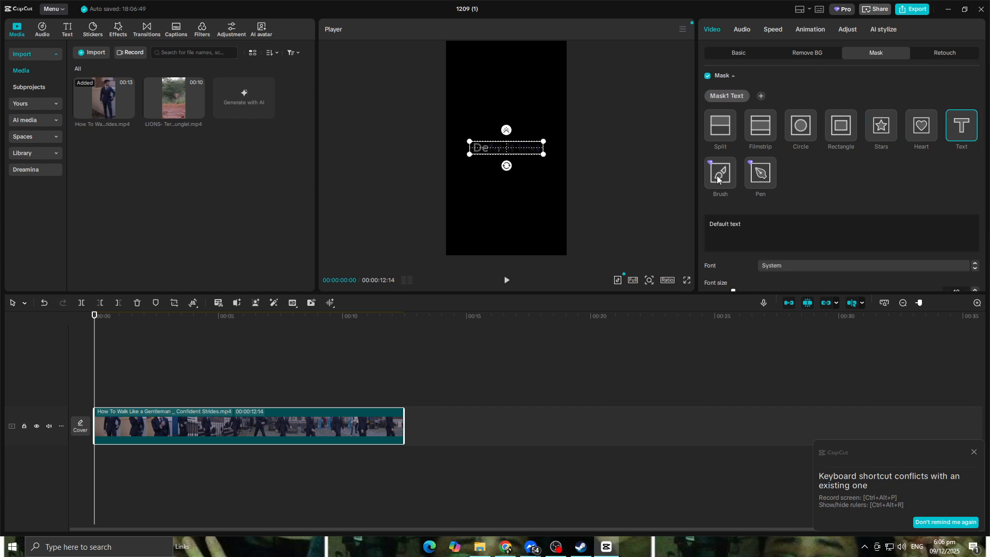
pyautogui.click(718, 175)
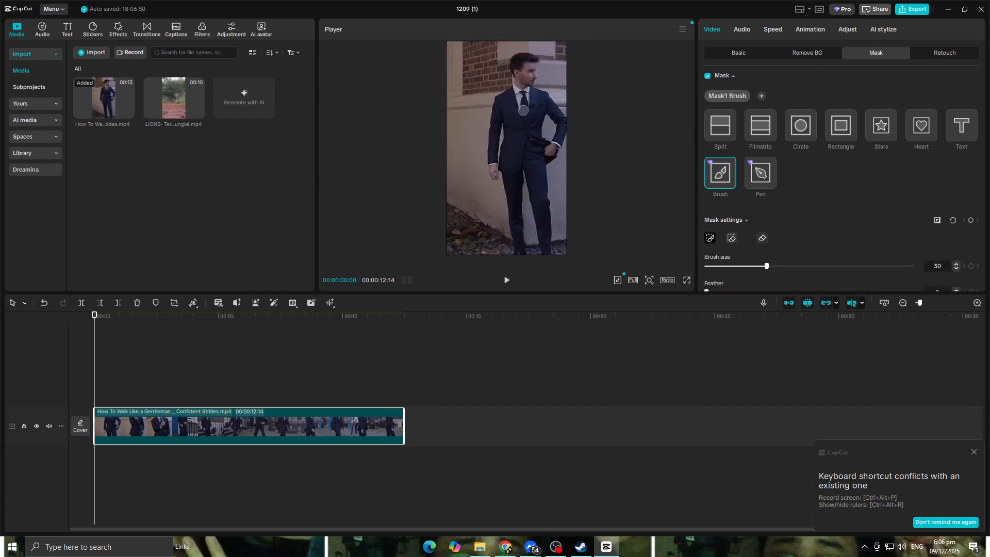
pyautogui.scroll(-2, 704, 169)
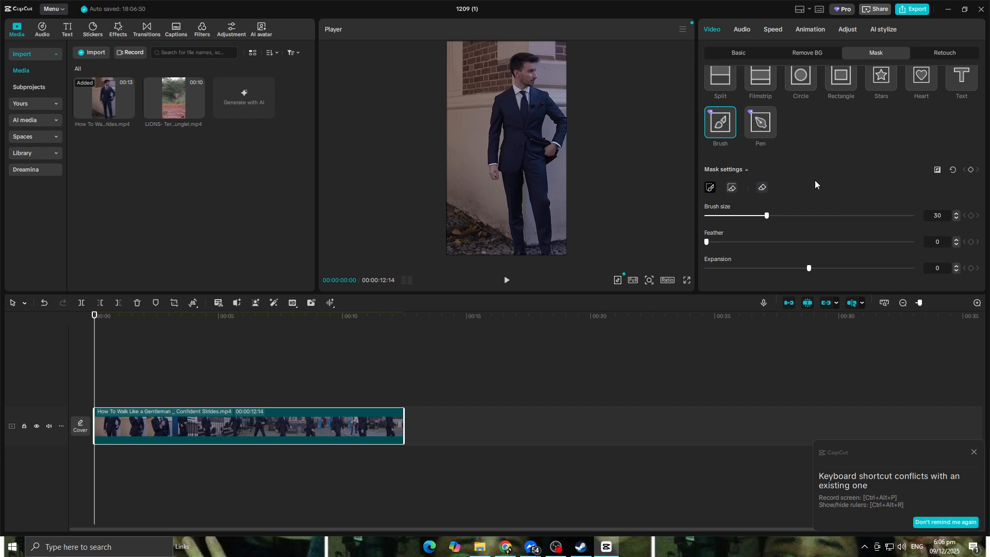
pyautogui.scroll(2, 815, 184)
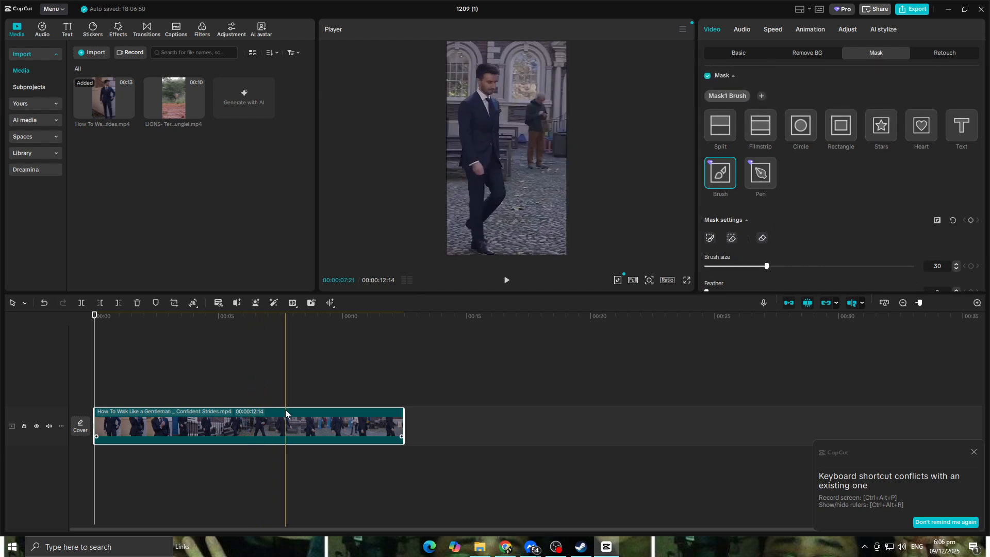
# - Delete the masked walking-man clip and place a fresh copy from the imported media at the start of the timeline
pyautogui.press('Delete')
pyautogui.moveTo(83, 103); pyautogui.dragTo(84, 432)
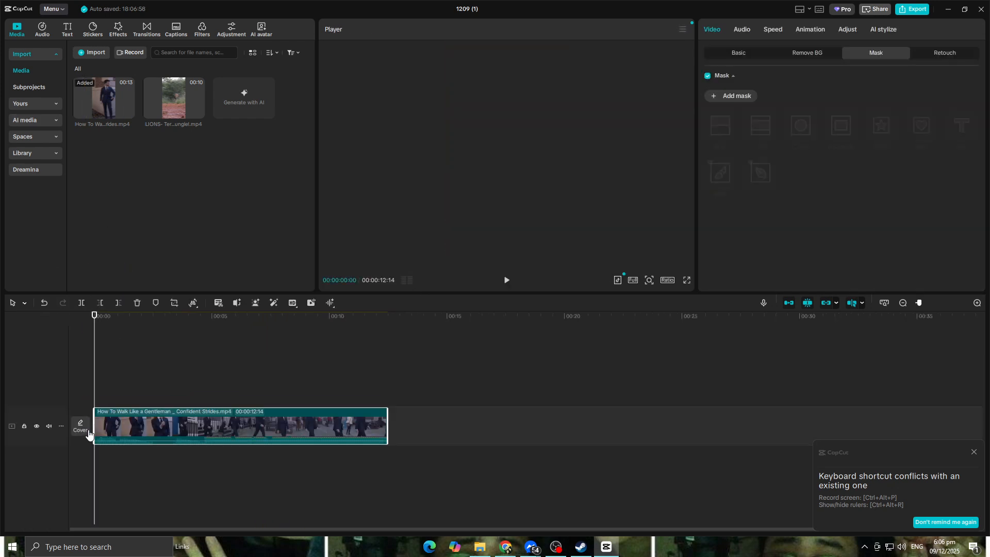
# - Add a Rectangle mask to the new walking-man clip and lower its volume to silence
pyautogui.click(737, 96)
pyautogui.scroll(-2, 717, 131)
pyautogui.scroll(2, 715, 130)
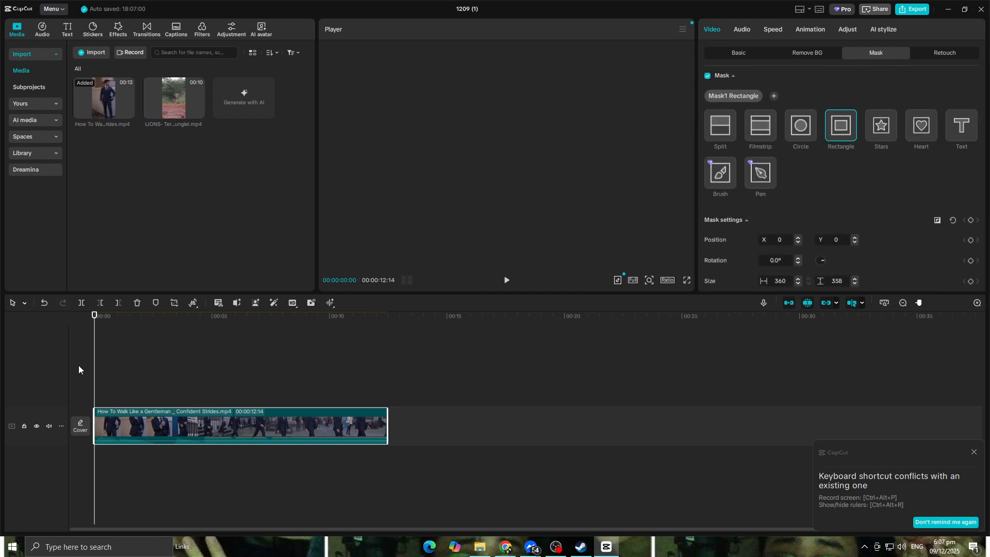
pyautogui.moveTo(91, 319); pyautogui.dragTo(102, 319)
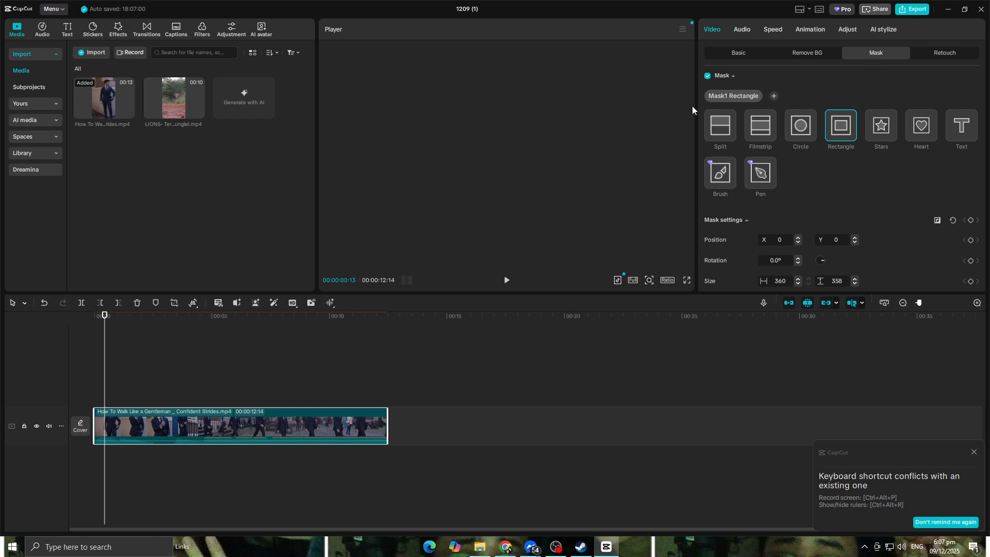
pyautogui.click(745, 30)
pyautogui.moveTo(861, 103); pyautogui.dragTo(704, 106)
pyautogui.click(94, 323)
pyautogui.click(712, 29)
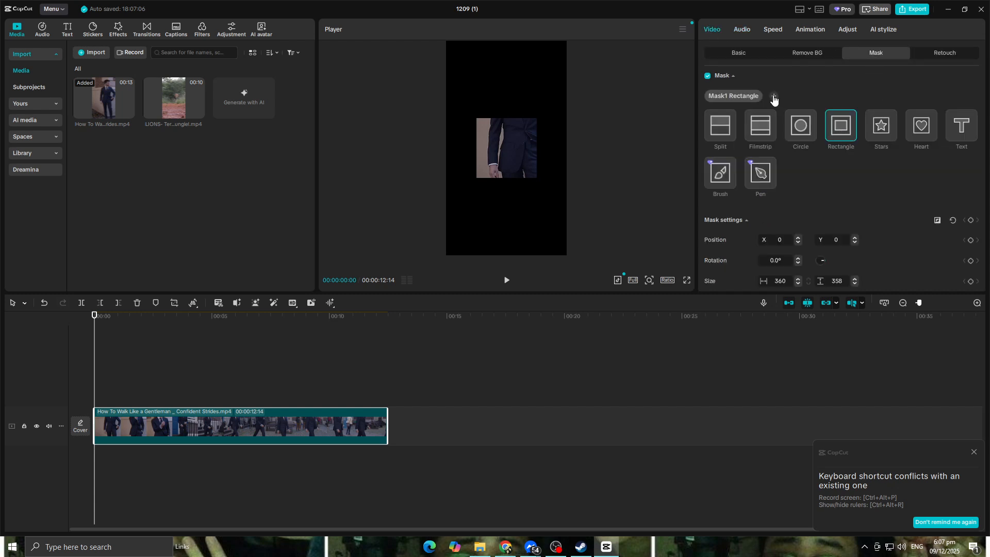
# - Try the Split, Filmstrip, Circle, Rectangle and Stars shapes for the clip's mask, ending with Circle
pyautogui.click(720, 129)
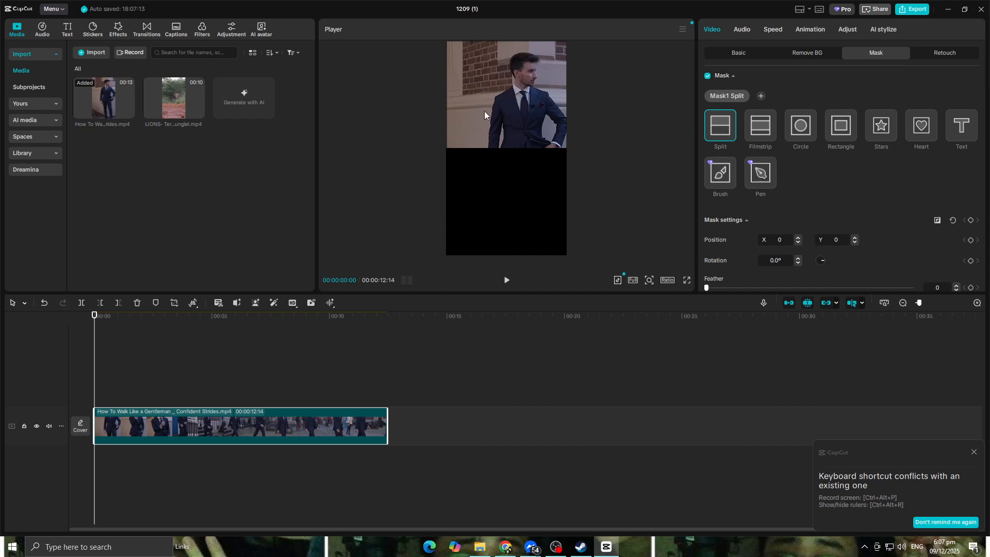
pyautogui.click(754, 128)
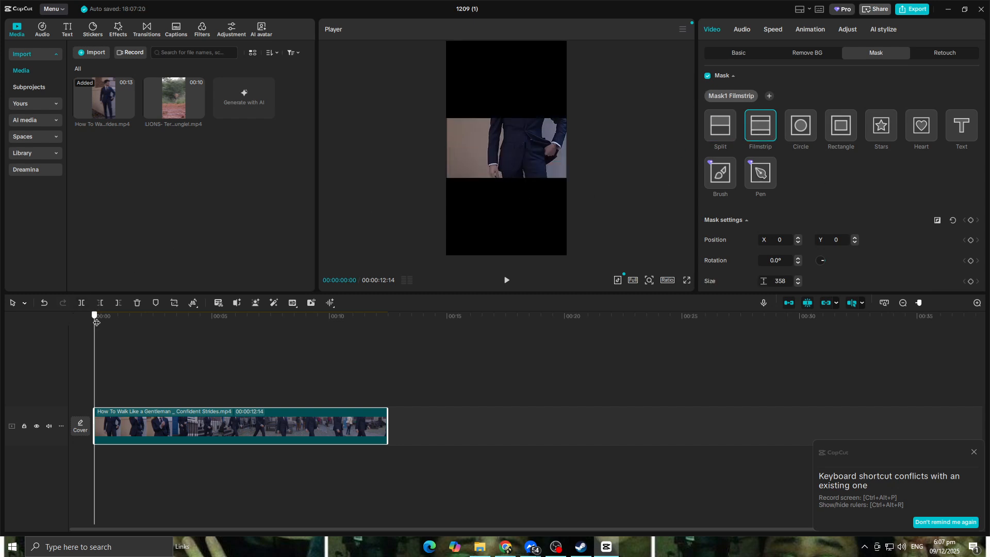
pyautogui.moveTo(95, 323); pyautogui.dragTo(127, 320)
pyautogui.click(810, 122)
pyautogui.click(837, 132)
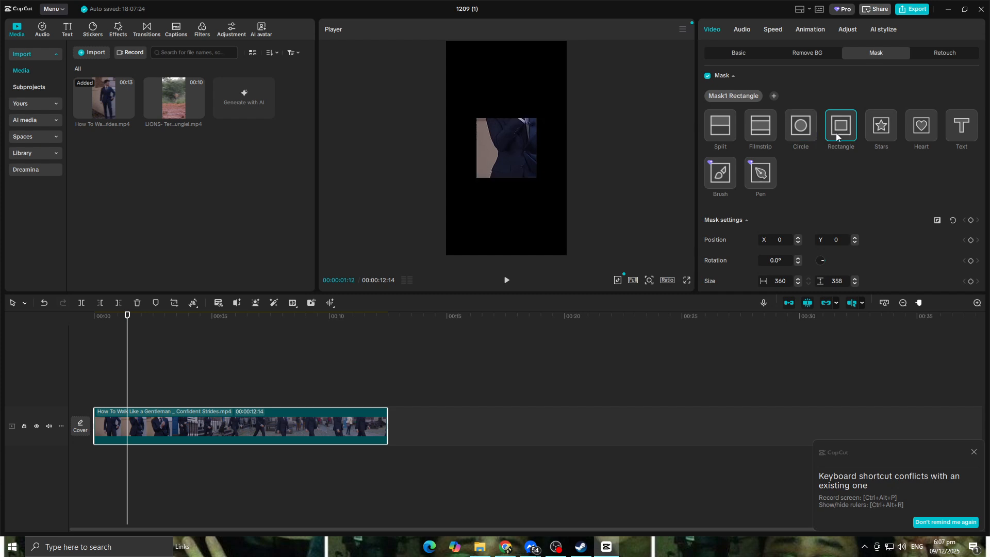
pyautogui.click(880, 130)
pyautogui.click(714, 129)
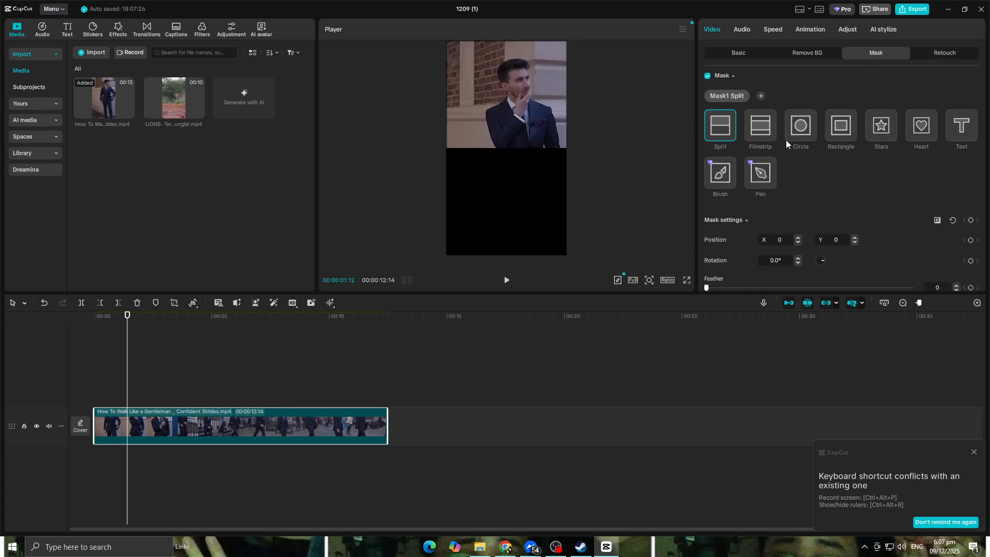
pyautogui.click(809, 135)
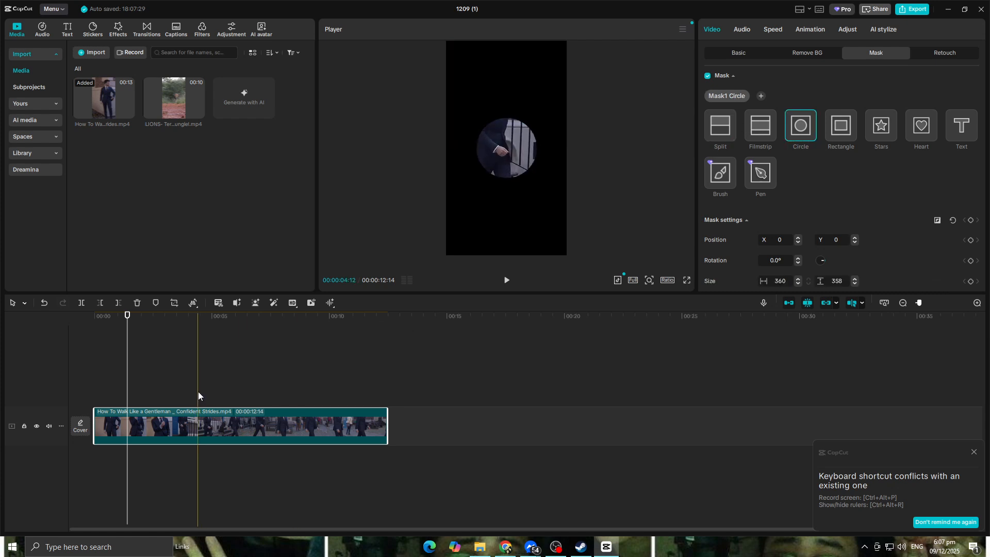
# - Undo the mask and volume changes until the walking-man clip has no mask
pyautogui.hotkey('ctrl', 'z')
pyautogui.hotkey('ctrl', 'z')
pyautogui.hotkey('ctrl', 'z')
pyautogui.hotkey('ctrl', 'z')
pyautogui.hotkey('ctrl', 'z')
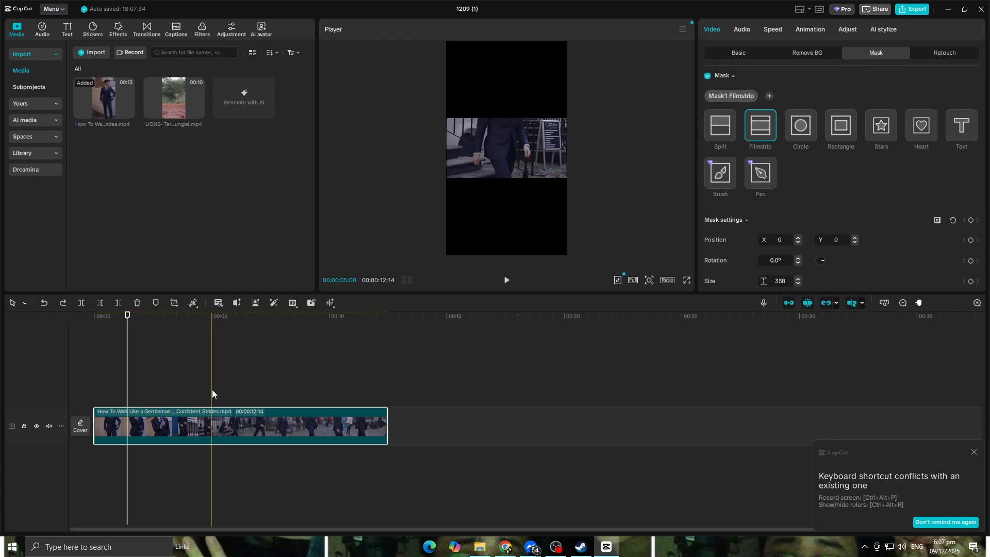
pyautogui.hotkey('ctrl', 'z')
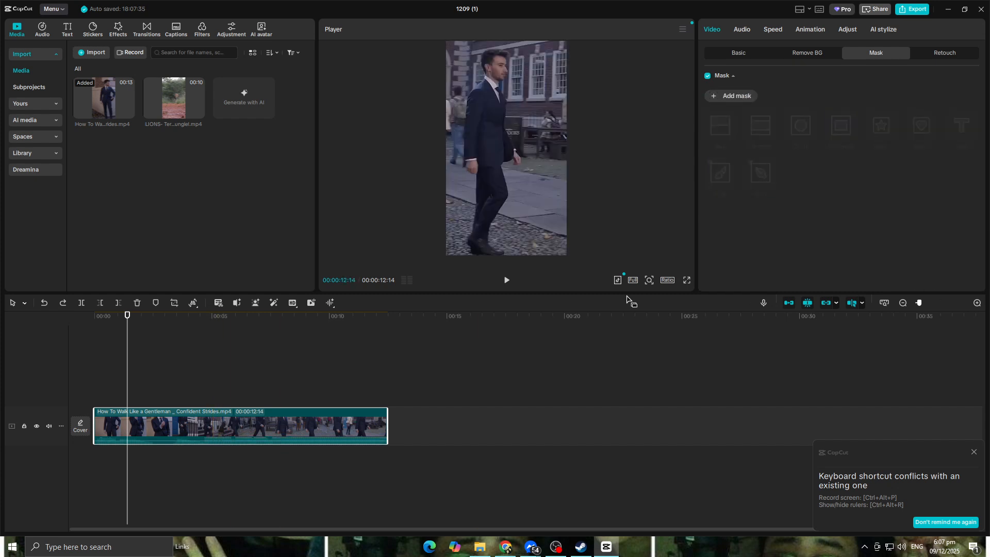
# - Place the LIONS clip on a track above the walking-man clip at the timeline start and lower both clips' volume to silence
pyautogui.moveTo(128, 318); pyautogui.dragTo(64, 318)
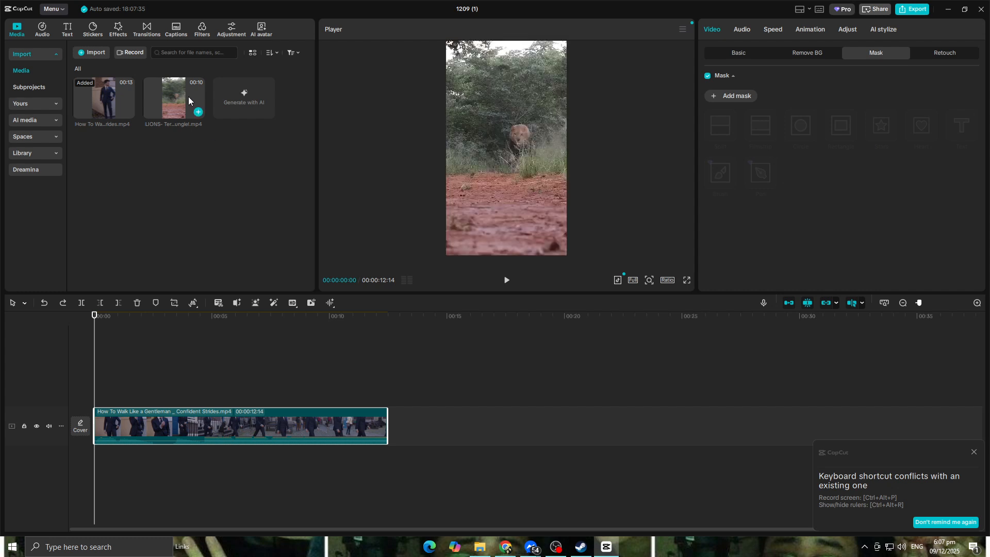
pyautogui.moveTo(184, 116); pyautogui.dragTo(92, 380)
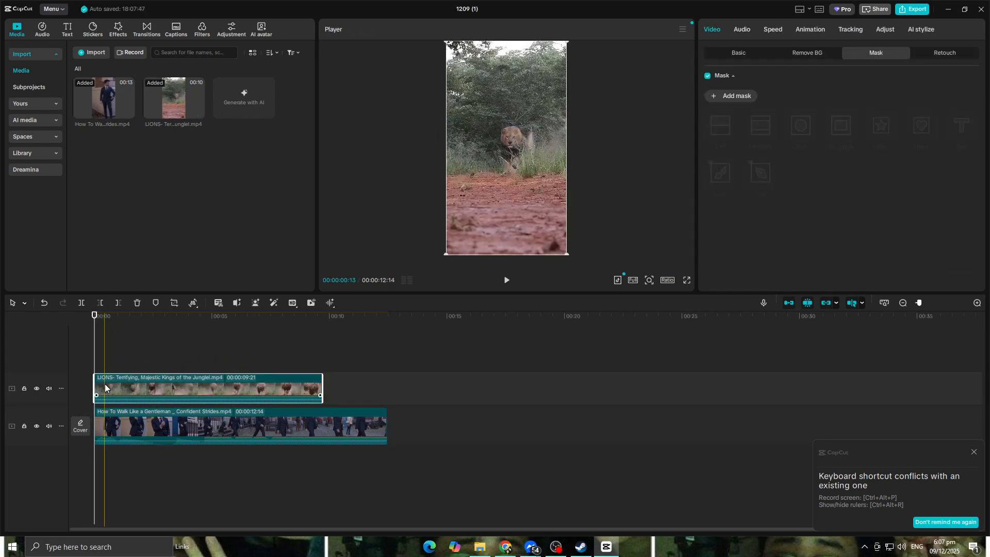
pyautogui.click(744, 32)
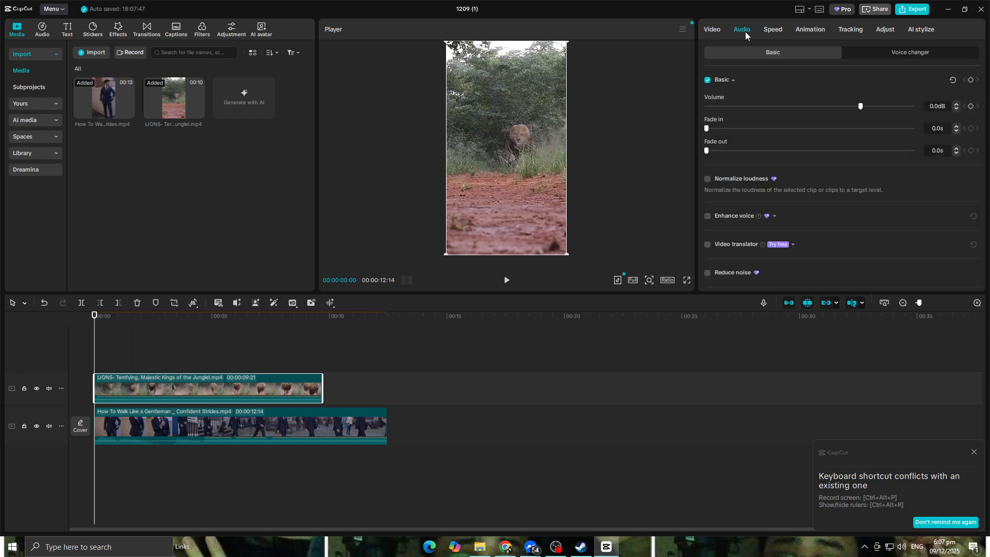
pyautogui.moveTo(860, 106); pyautogui.dragTo(706, 107)
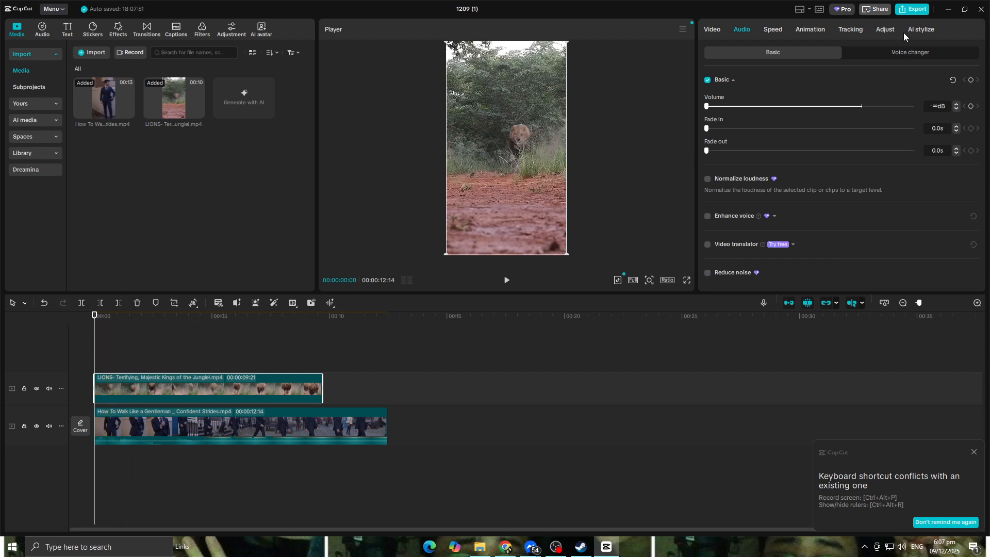
pyautogui.click(114, 430)
pyautogui.moveTo(860, 107); pyautogui.dragTo(705, 106)
# - Add a Filmstrip mask to the lion clip and briefly play back the masked result
pyautogui.click(104, 397)
pyautogui.click(715, 30)
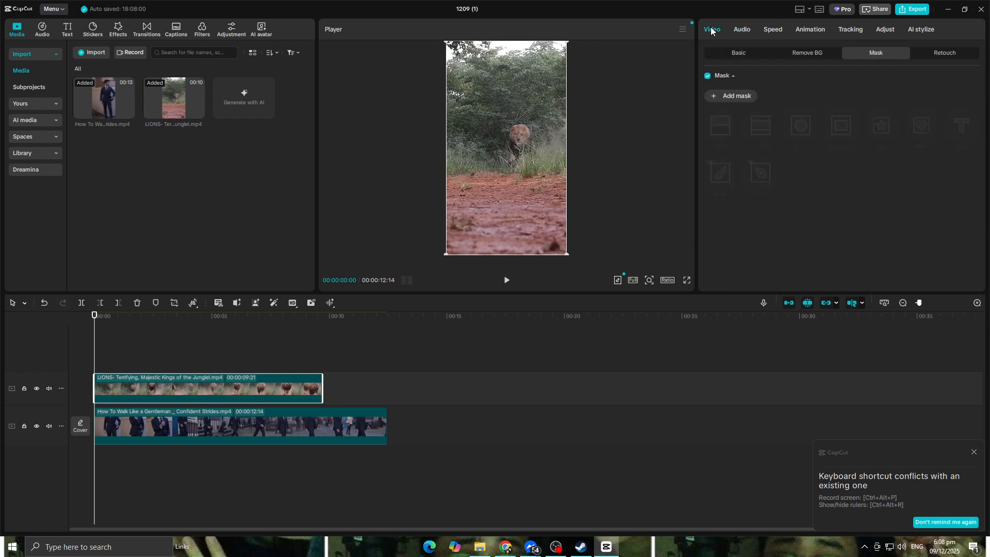
pyautogui.click(741, 97)
pyautogui.click(758, 135)
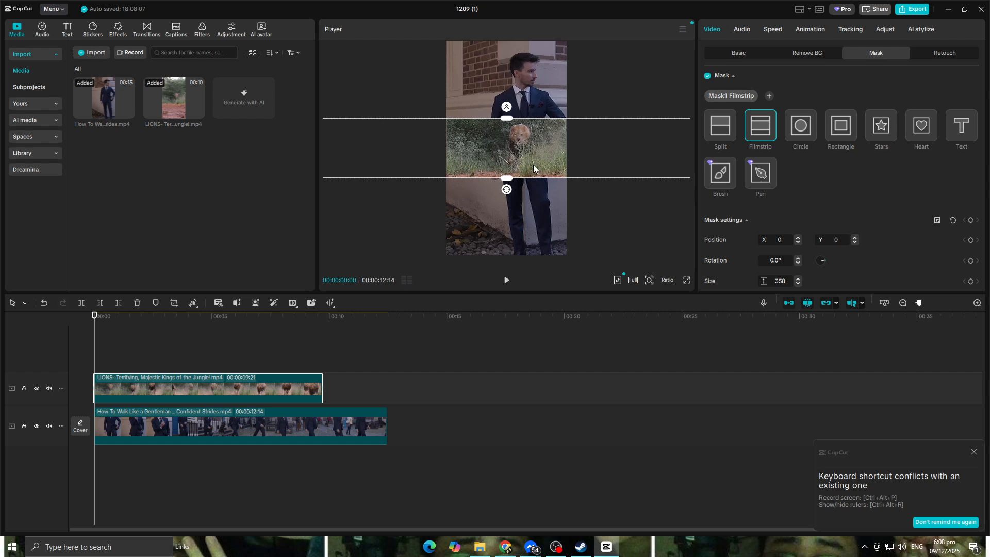
pyautogui.click(505, 281)
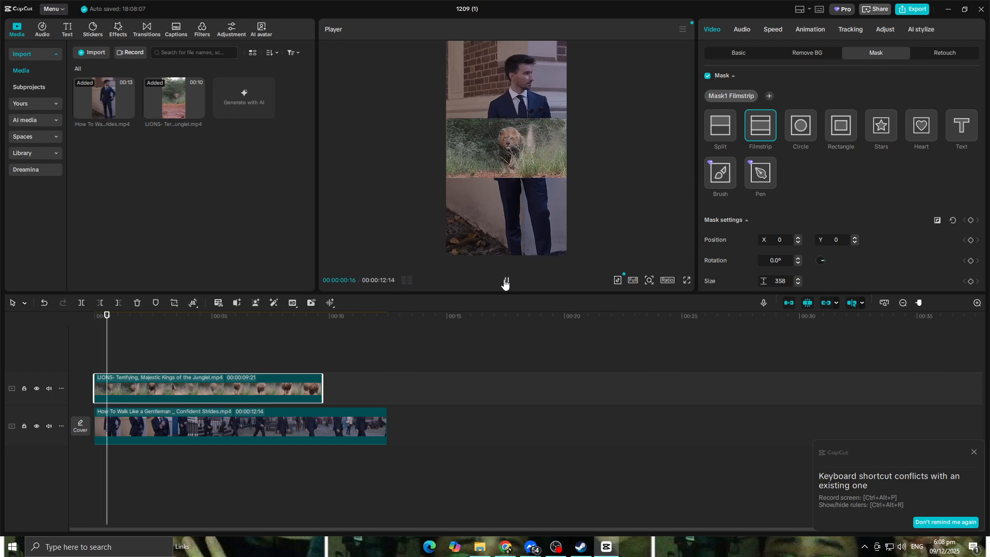
pyautogui.click(505, 281)
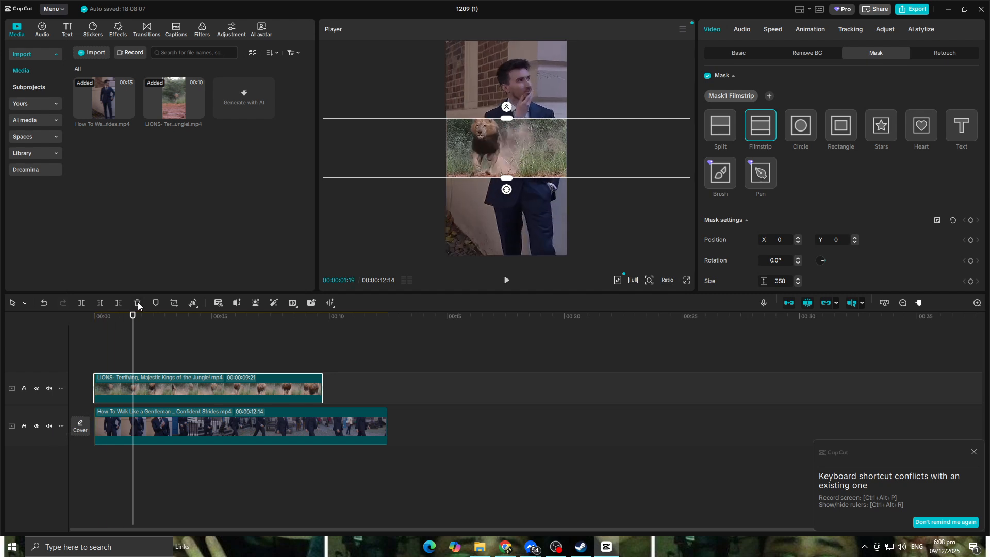
# - Keyframe the mask at the lion clip's start and move the filmstrip down at 00:00:00:12 and to about Y -276 at 00:00:00:26
pyautogui.moveTo(131, 325); pyautogui.dragTo(95, 323)
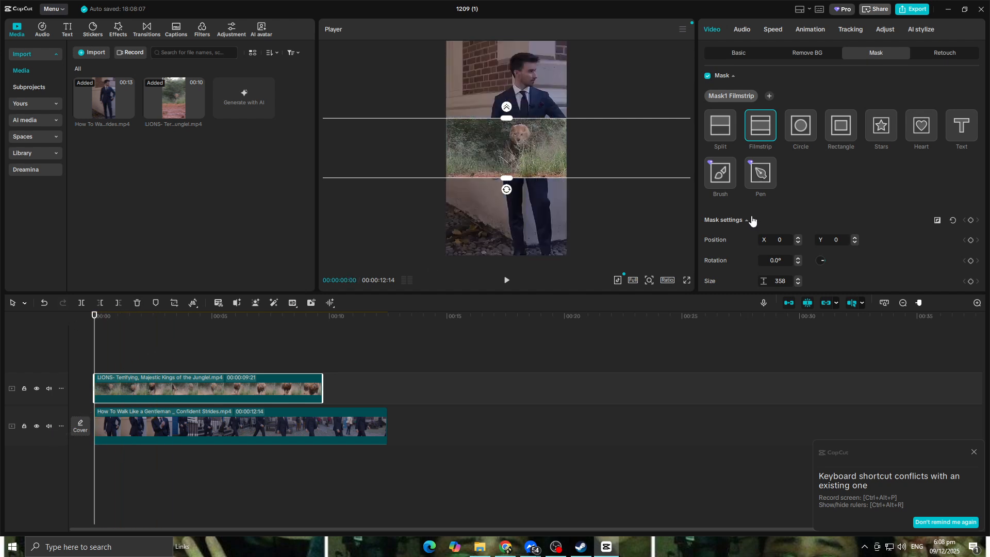
pyautogui.click(972, 225)
pyautogui.moveTo(95, 318); pyautogui.dragTo(104, 316)
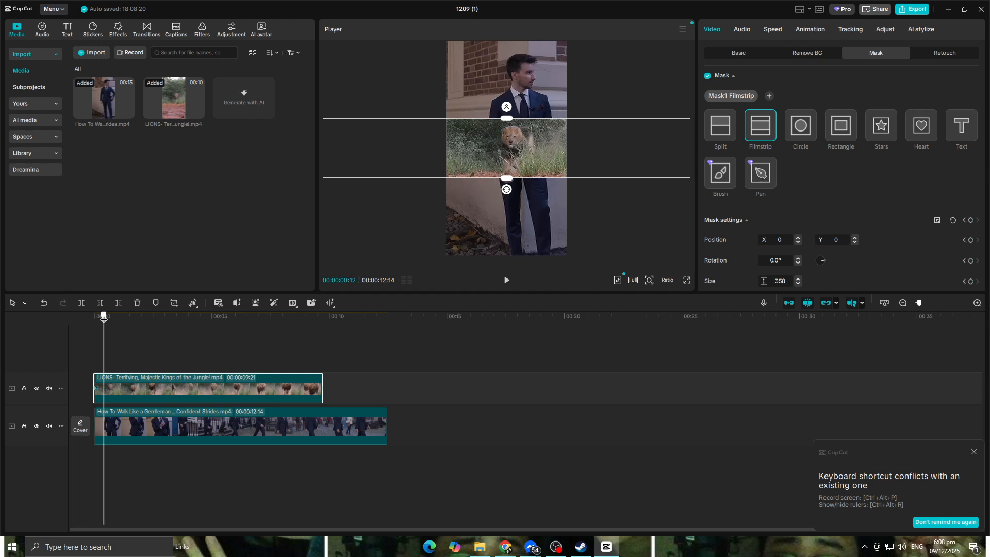
pyautogui.moveTo(514, 142); pyautogui.dragTo(513, 163)
pyautogui.click(115, 316)
pyautogui.moveTo(546, 185); pyautogui.dragTo(545, 201)
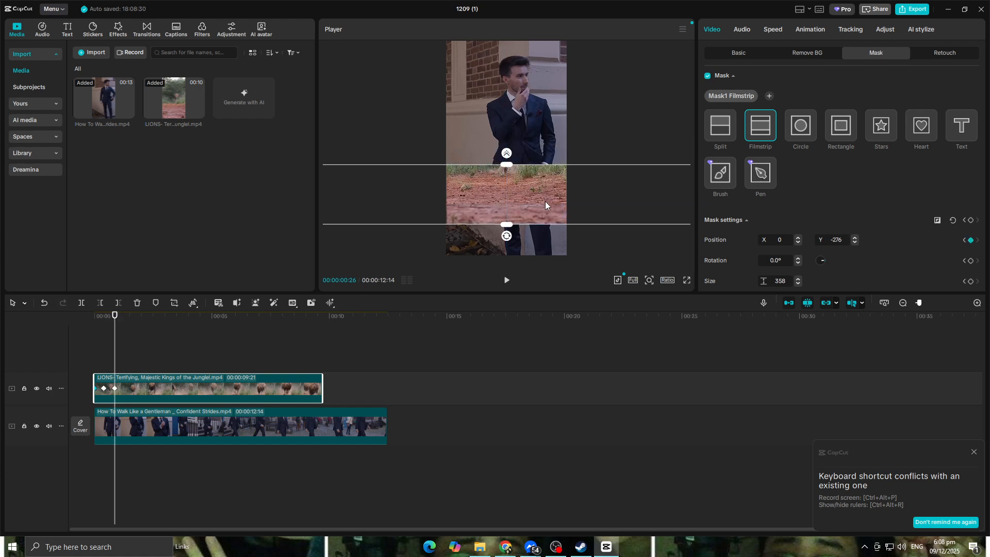
# - Keyframe the filmstrip up to about Y -40, up to about Y 175 at 00:00:01:21, and back to the centre at 00:00:02:04
pyautogui.click(119, 317)
pyautogui.moveTo(119, 317); pyautogui.dragTo(124, 317)
pyautogui.moveTo(534, 204); pyautogui.dragTo(535, 164)
pyautogui.moveTo(125, 317); pyautogui.dragTo(134, 321)
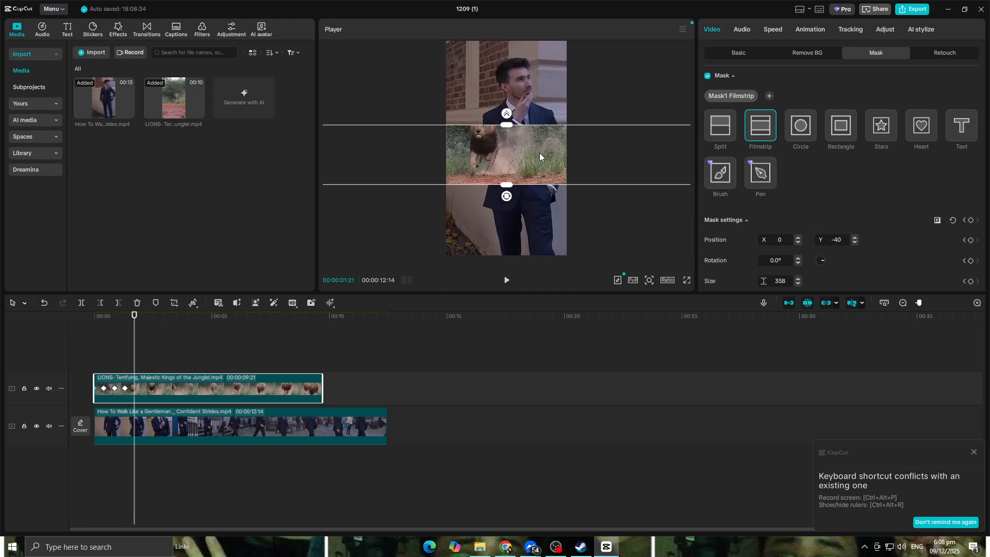
pyautogui.moveTo(540, 152); pyautogui.dragTo(542, 117)
pyautogui.moveTo(133, 321); pyautogui.dragTo(145, 320)
pyautogui.moveTo(513, 138); pyautogui.dragTo(513, 162)
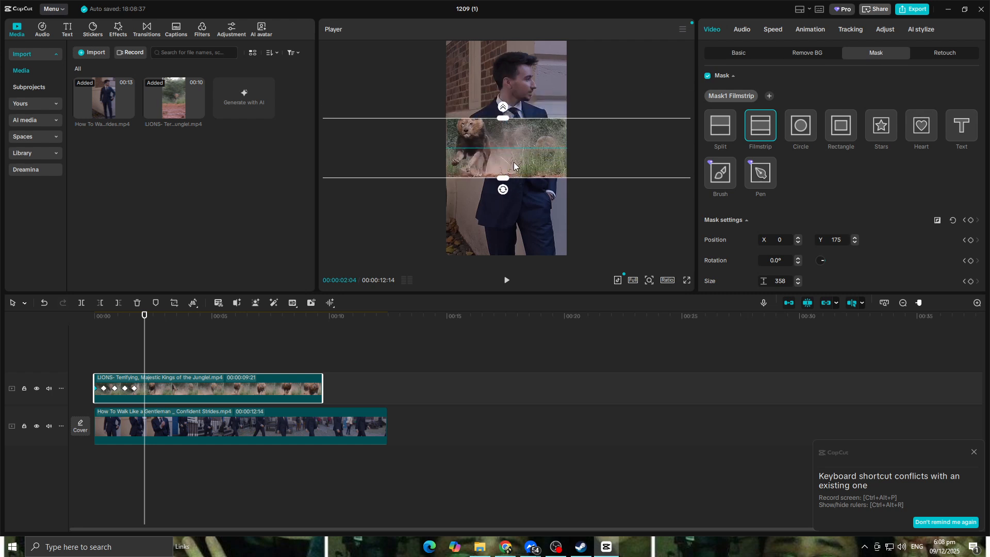
# - Keyframe the filmstrip mask's rotation in two stages, reaching -90° at 00:00:03:05
pyautogui.moveTo(146, 316); pyautogui.dragTo(157, 316)
pyautogui.moveTo(503, 190); pyautogui.dragTo(549, 184)
pyautogui.moveTo(159, 316); pyautogui.dragTo(169, 316)
pyautogui.moveTo(536, 173); pyautogui.dragTo(595, 152)
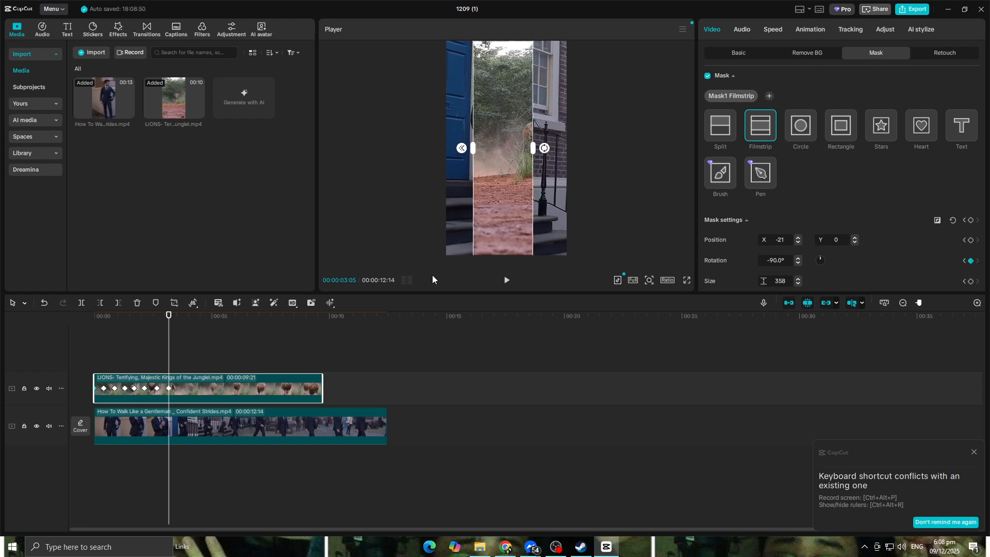
# - Keyframe further rotation of the filmstrip mask in two stages from 00:00:03:19, reaching about -215°
pyautogui.moveTo(169, 315); pyautogui.dragTo(179, 315)
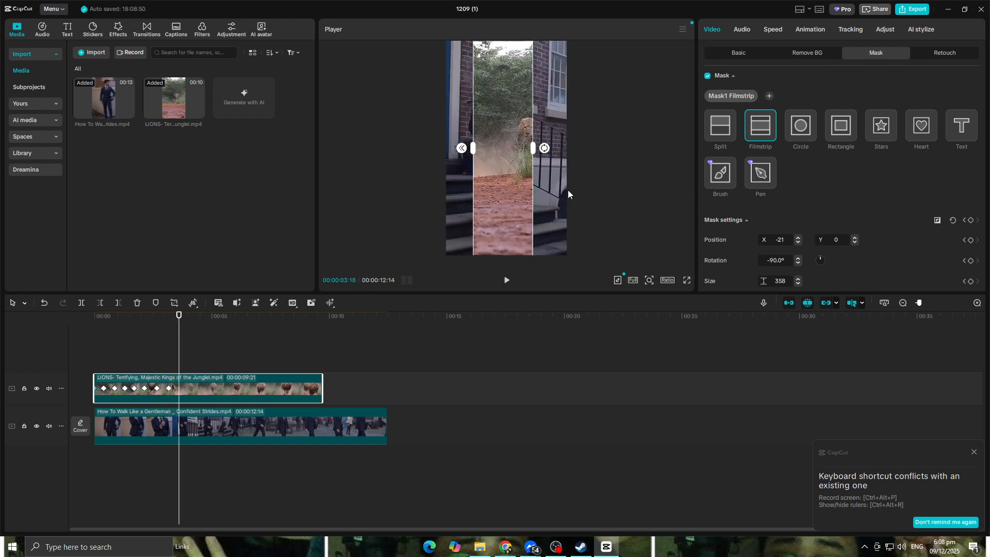
pyautogui.moveTo(546, 152); pyautogui.dragTo(560, 59)
pyautogui.moveTo(179, 316); pyautogui.dragTo(188, 318)
pyautogui.moveTo(521, 117); pyautogui.dragTo(493, 135)
# - Continue keyframing the filmstrip's rotation from 00:00:04:12 in stages until it reaches -360°
pyautogui.moveTo(187, 316); pyautogui.dragTo(199, 320)
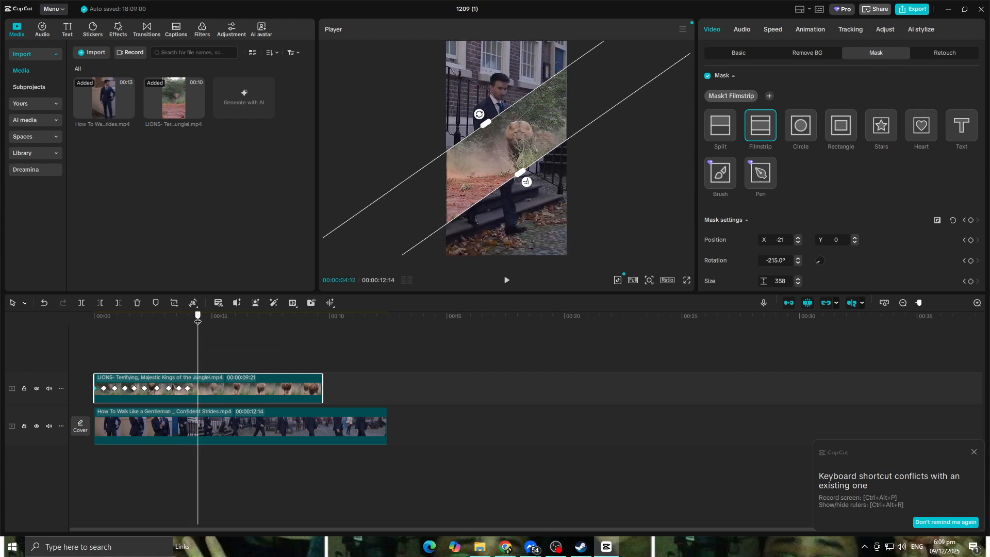
pyautogui.moveTo(478, 116); pyautogui.dragTo(483, 174)
pyautogui.click(210, 317)
pyautogui.moveTo(211, 315); pyautogui.dragTo(225, 316)
pyautogui.moveTo(478, 181); pyautogui.dragTo(503, 189)
# - Keyframe the filmstrip down to about Y -110, up at 00:00:06:19, and back to the centre of the frame
pyautogui.moveTo(225, 314); pyautogui.dragTo(237, 312)
pyautogui.moveTo(507, 150); pyautogui.dragTo(507, 166)
pyautogui.moveTo(237, 315); pyautogui.dragTo(250, 314)
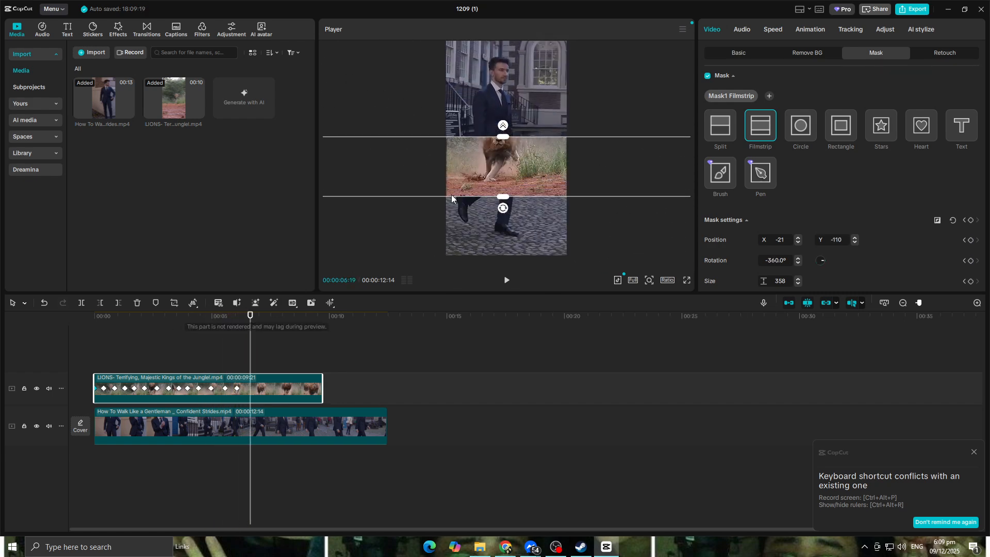
pyautogui.moveTo(511, 164); pyautogui.dragTo(514, 126)
pyautogui.moveTo(250, 314); pyautogui.dragTo(263, 315)
pyautogui.moveTo(519, 131); pyautogui.dragTo(519, 153)
# - Keyframe the filmstrip widening from 00:00:07:14 and moving to about Y 104, reaching a size of about 1489 at 00:00:08:11
pyautogui.moveTo(263, 314); pyautogui.dragTo(270, 314)
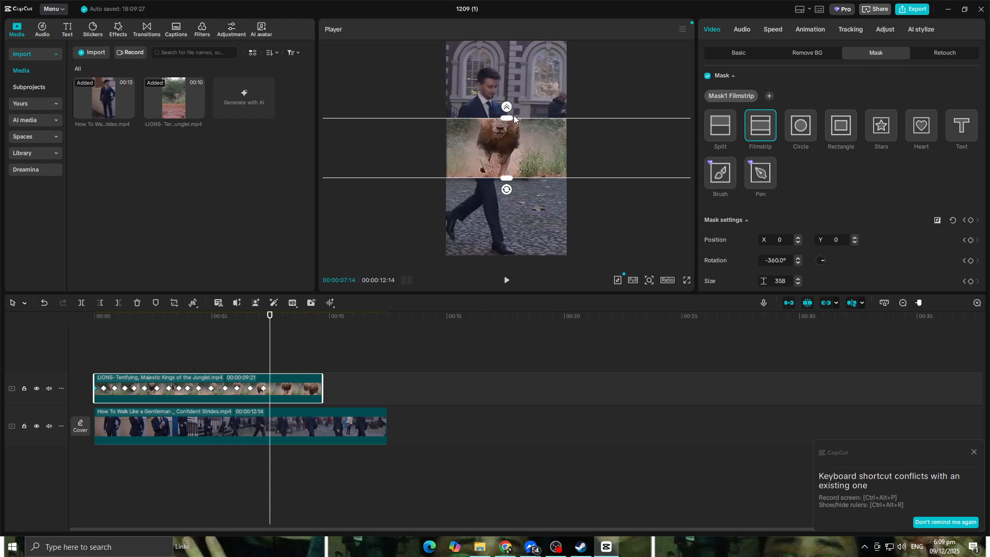
pyautogui.moveTo(510, 117); pyautogui.dragTo(516, 61)
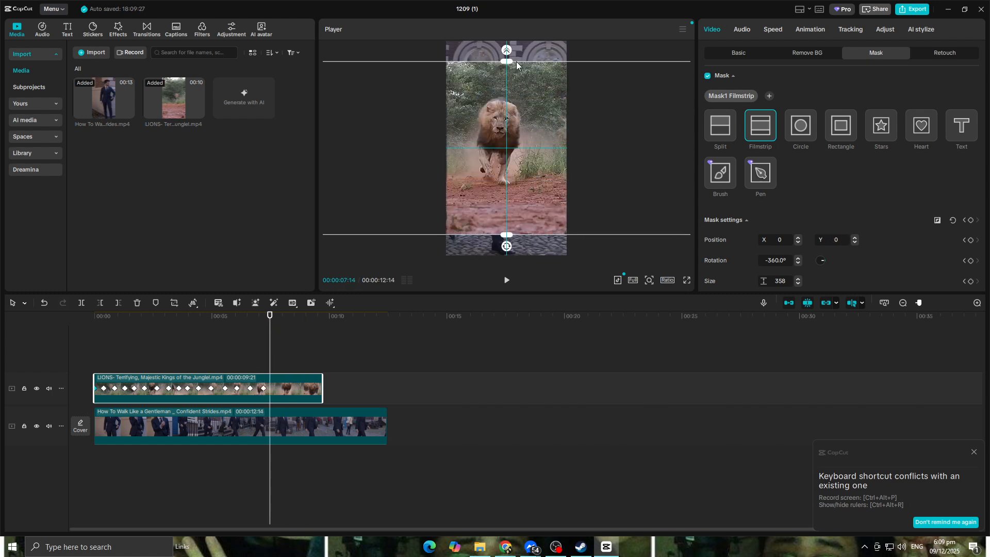
pyautogui.moveTo(270, 315); pyautogui.dragTo(278, 319)
pyautogui.moveTo(540, 181); pyautogui.dragTo(544, 152)
pyautogui.moveTo(278, 317); pyautogui.dragTo(290, 318)
pyautogui.moveTo(507, 221); pyautogui.dragTo(506, 255)
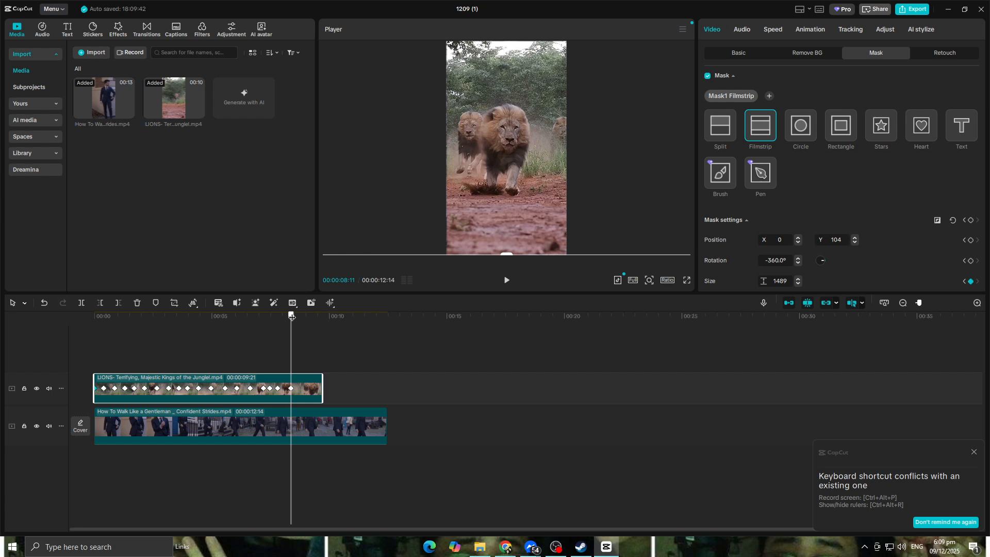
# - Play back the whole mask animation from the start of the timeline
pyautogui.click(482, 319)
pyautogui.moveTo(390, 317); pyautogui.dragTo(86, 311)
pyautogui.click(482, 329)
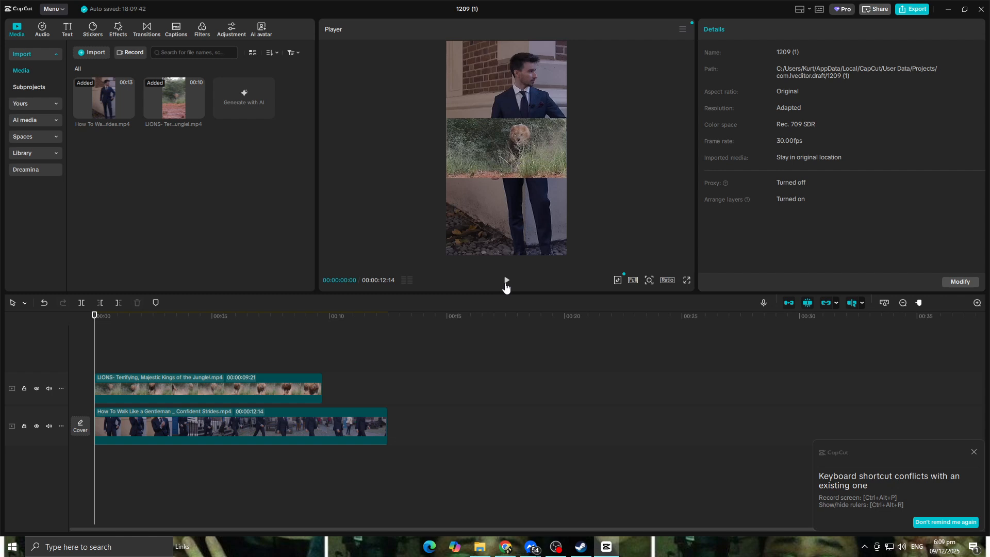
pyautogui.click(505, 285)
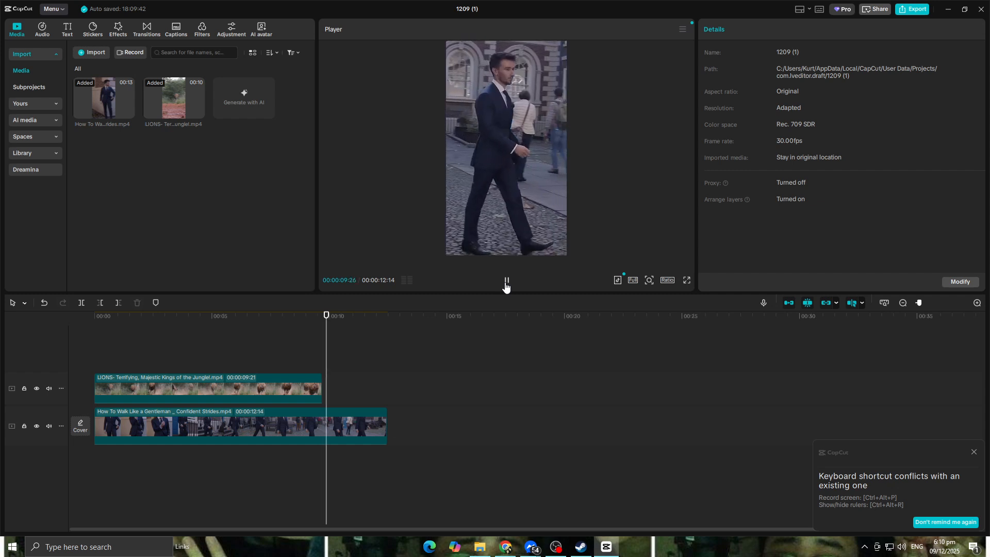
# - Narrow the filmstrip at the lion clip's start to about size 94 and further to a thin line, playing back after each change
pyautogui.click(292, 389)
pyautogui.moveTo(333, 325); pyautogui.dragTo(74, 319)
pyautogui.moveTo(506, 186); pyautogui.dragTo(505, 163)
pyautogui.click(505, 280)
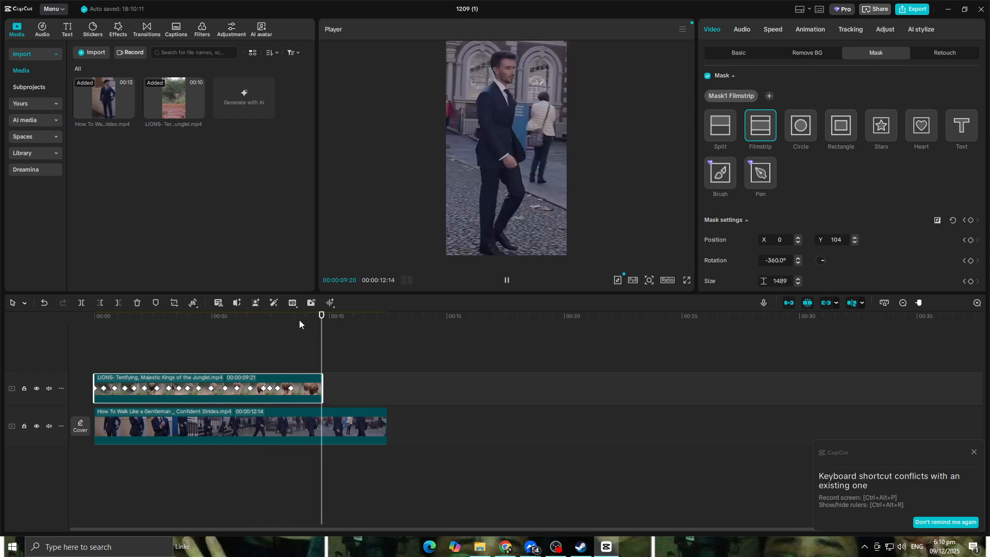
pyautogui.moveTo(338, 315); pyautogui.dragTo(1, 321)
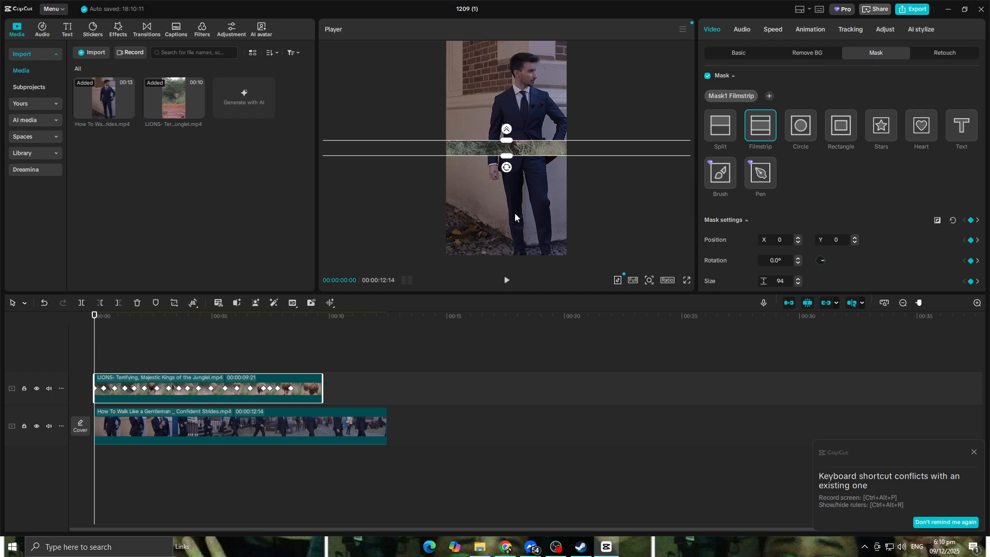
pyautogui.moveTo(503, 157); pyautogui.dragTo(507, 153)
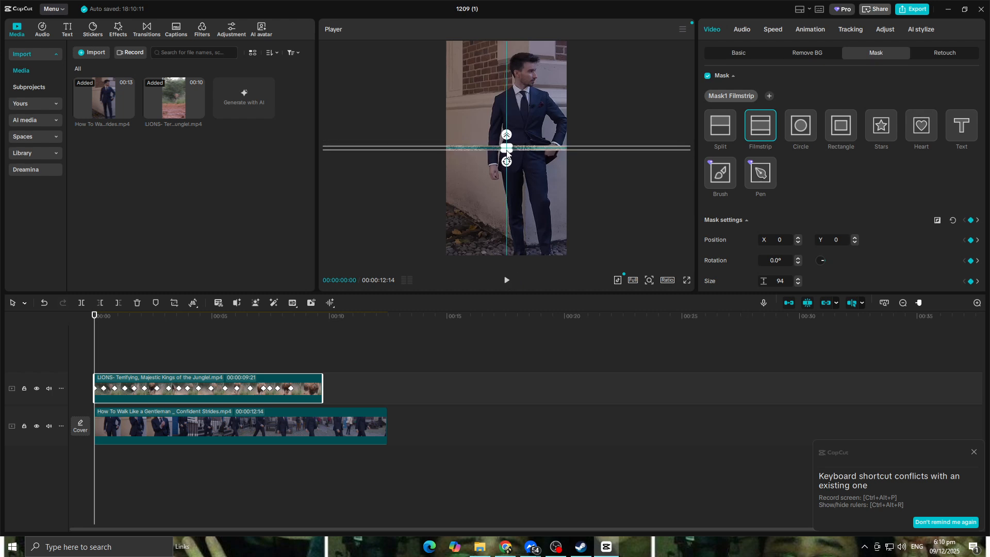
pyautogui.click(506, 279)
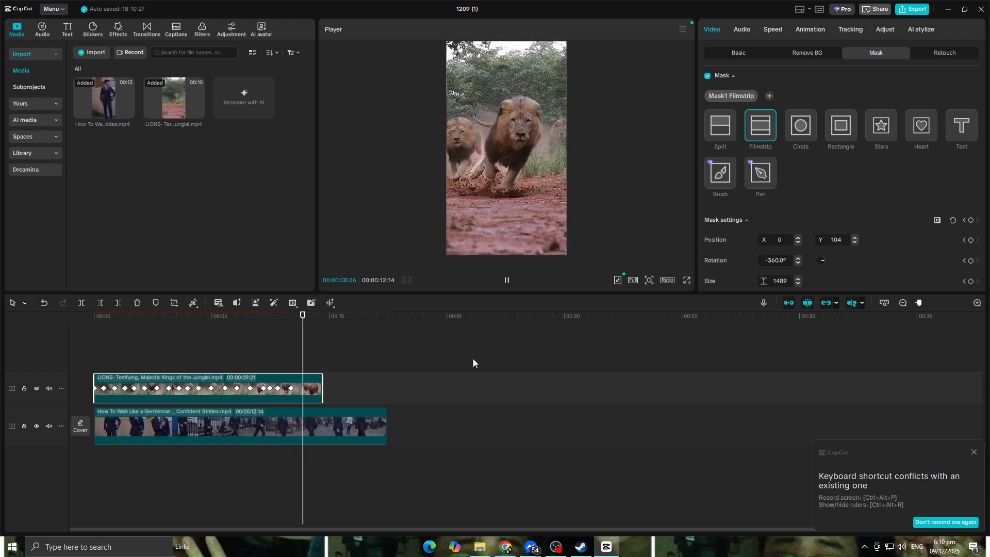
pyautogui.press('space')
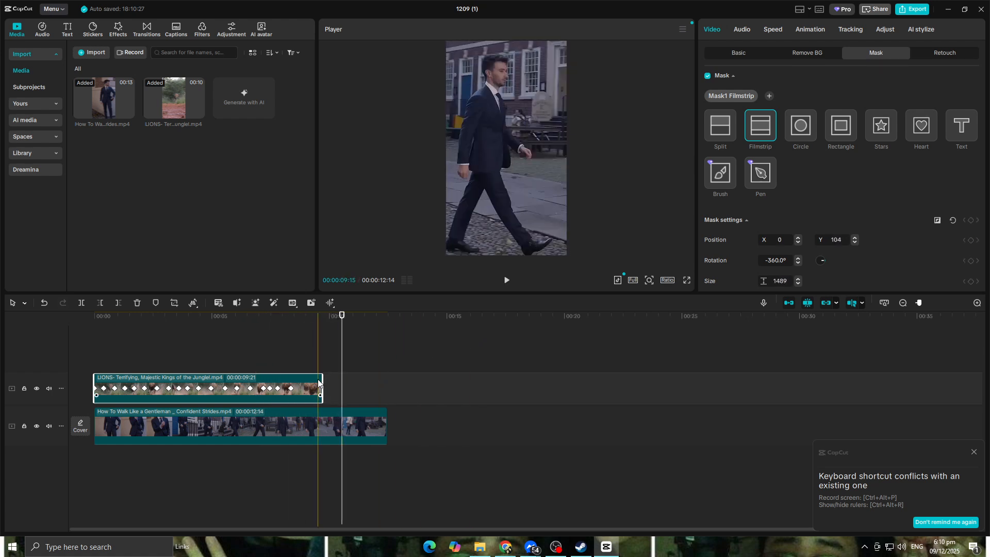
# - Delete the lion clip and return the playhead to the start of the walking-man clip
pyautogui.press('Delete')
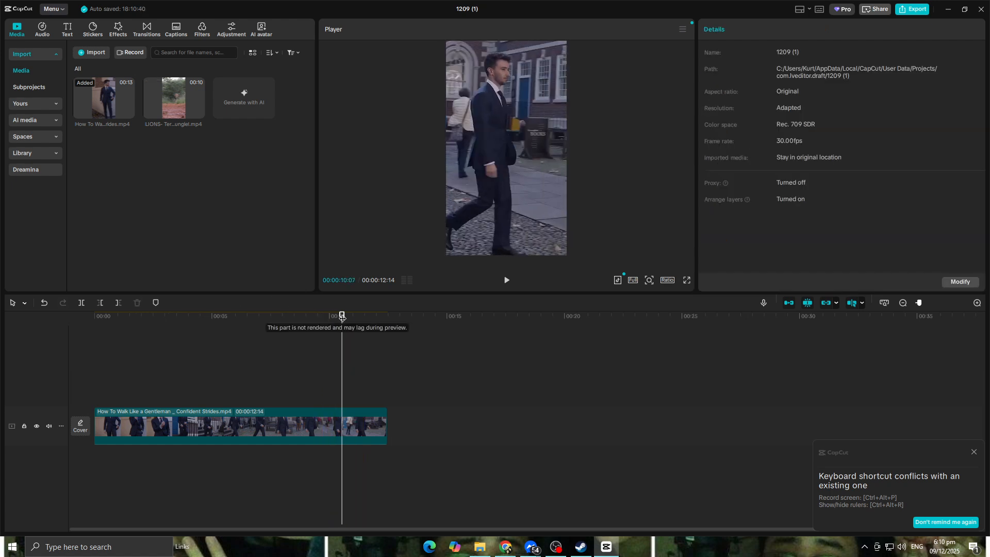
pyautogui.click(204, 315)
pyautogui.click(90, 413)
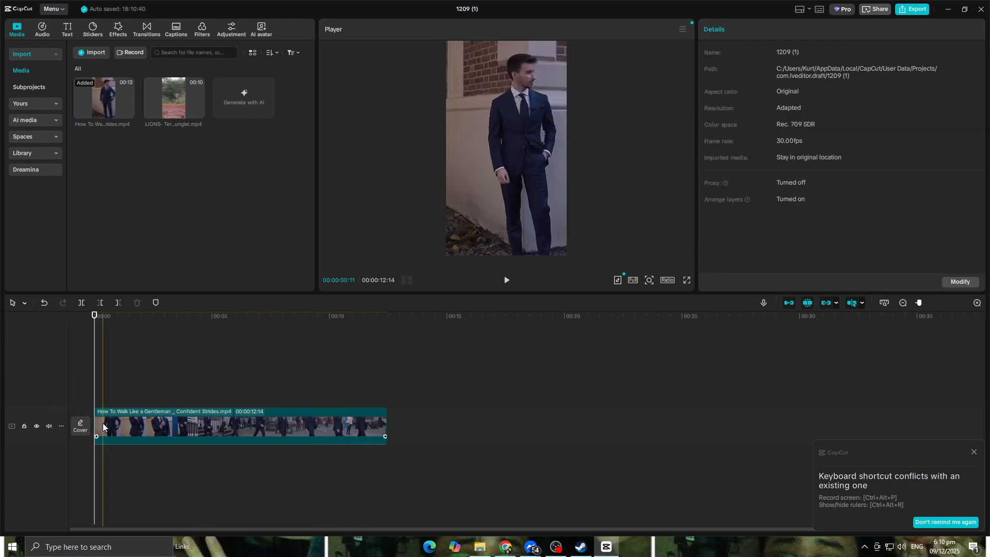
# - Add a mask to the walking-man clip, briefly trying a Pen outline before brushing over the man with a Brush mask
pyautogui.click(108, 418)
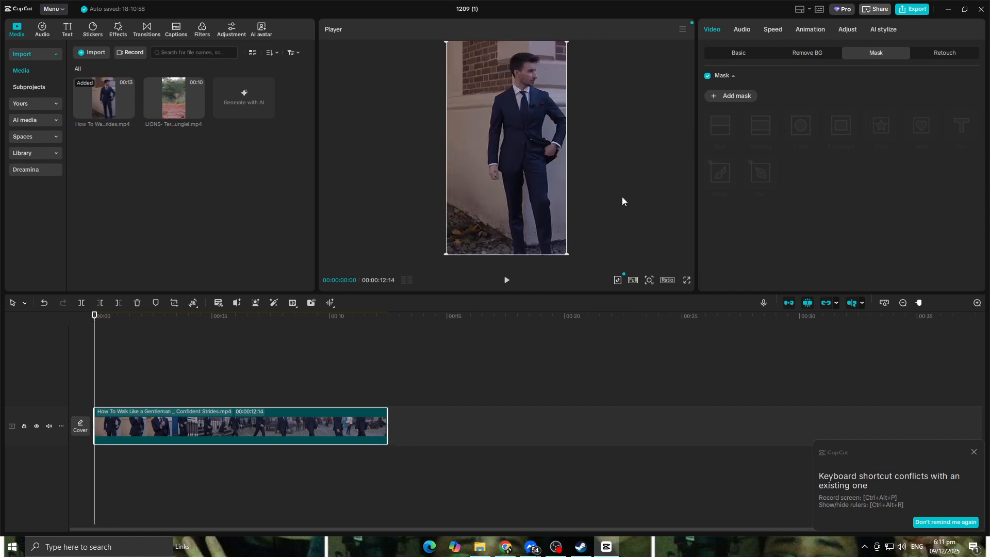
pyautogui.click(743, 97)
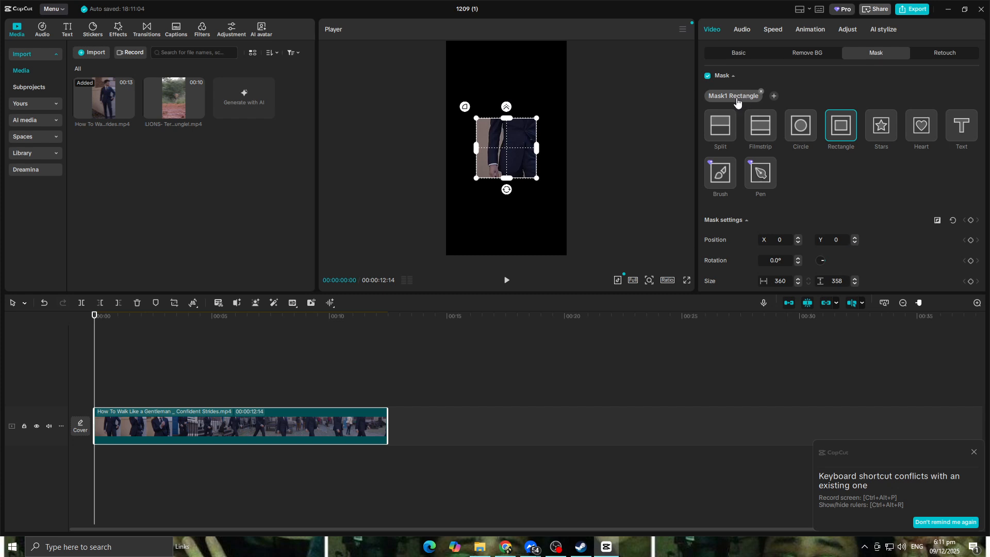
pyautogui.click(725, 179)
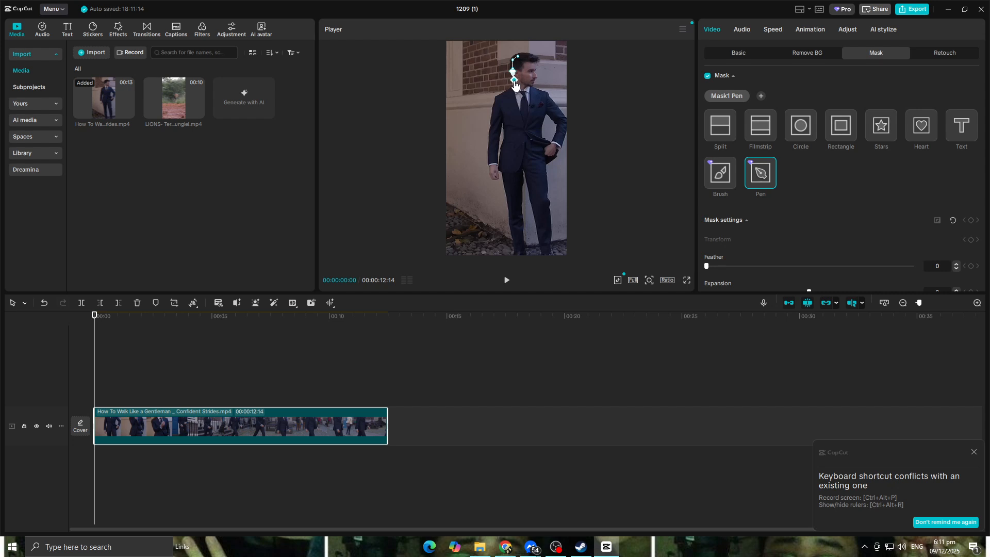
pyautogui.moveTo(498, 98); pyautogui.dragTo(492, 135)
pyautogui.click(726, 175)
pyautogui.moveTo(522, 64)
pyautogui.mouseDown()
pyautogui.moveTo(511, 75)
pyautogui.moveTo(520, 98)
pyautogui.moveTo(535, 65)
pyautogui.mouseUp()
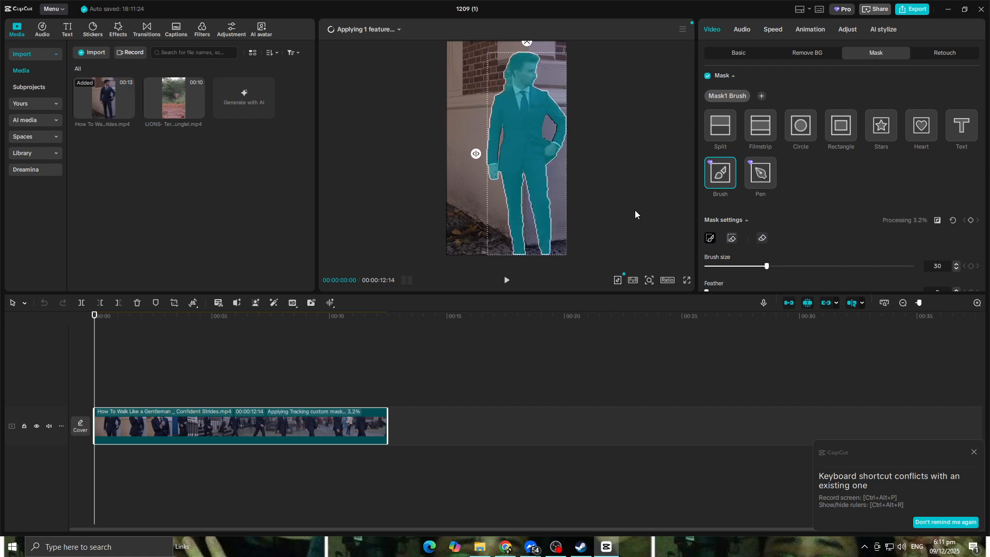
# - Subtract the stray background patch beside the man's head from the brush mask
pyautogui.scroll(-1, 946, 244)
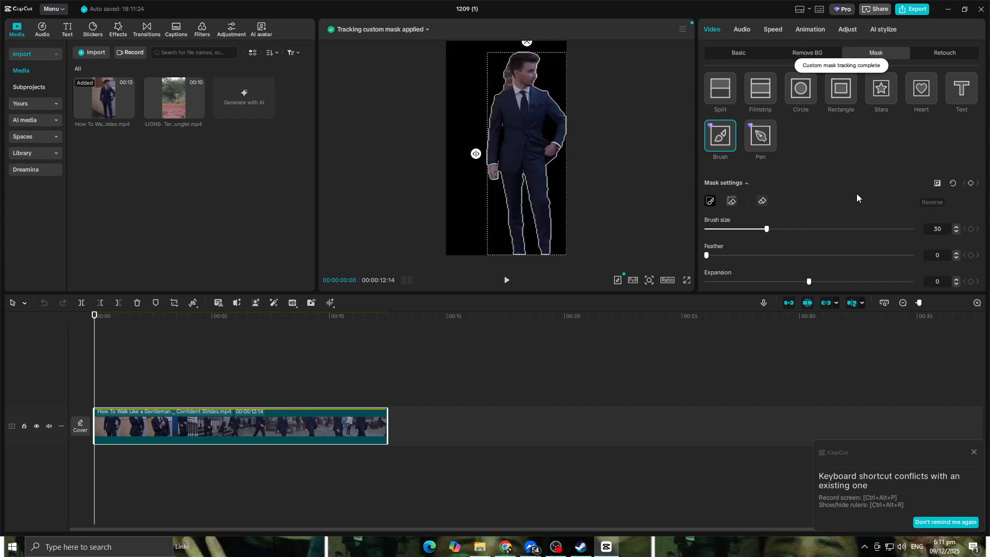
pyautogui.click(731, 202)
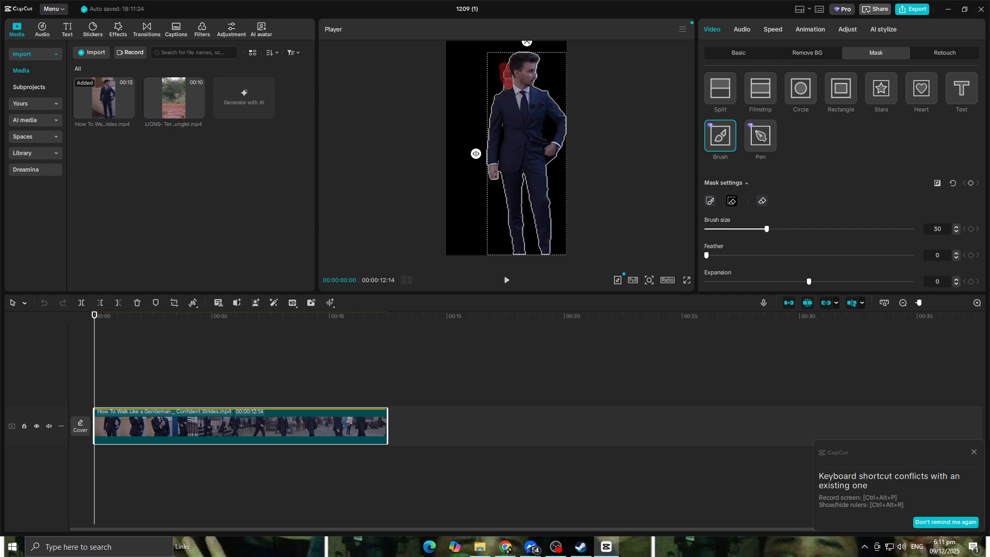
pyautogui.moveTo(507, 80); pyautogui.dragTo(508, 84)
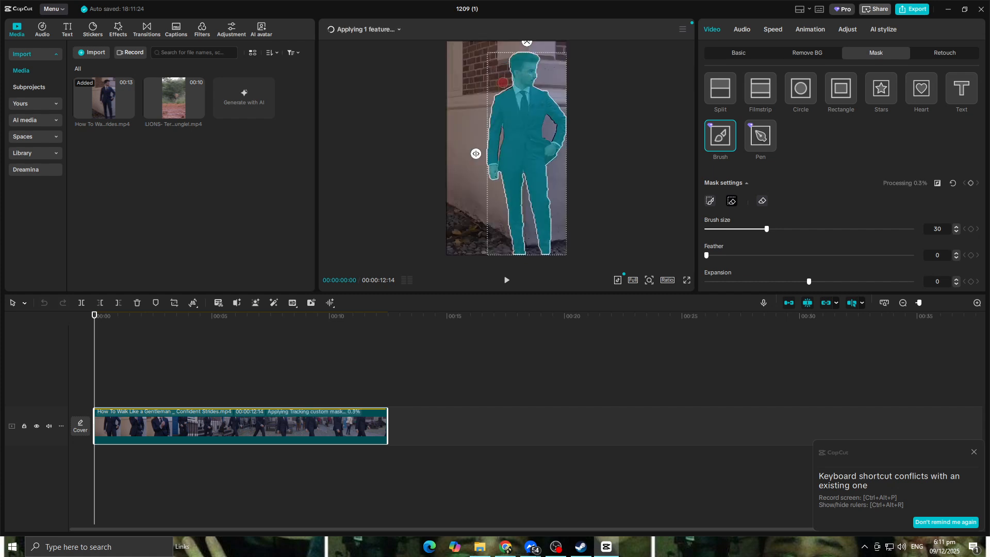
# - Reverse the brush mask to cut the man out and keep only the background
pyautogui.click(938, 187)
pyautogui.click(938, 187)
pyautogui.scroll(-1, 862, 194)
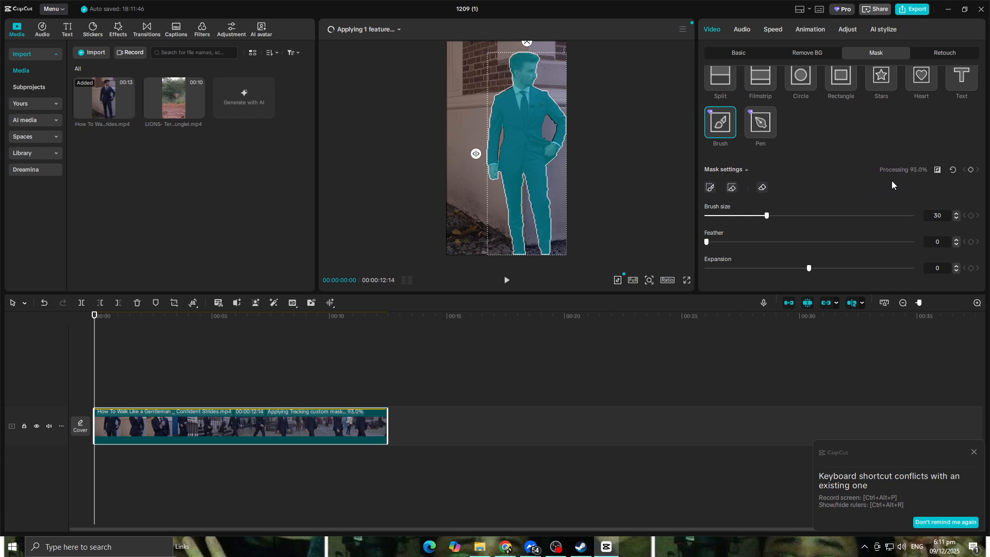
pyautogui.click(938, 174)
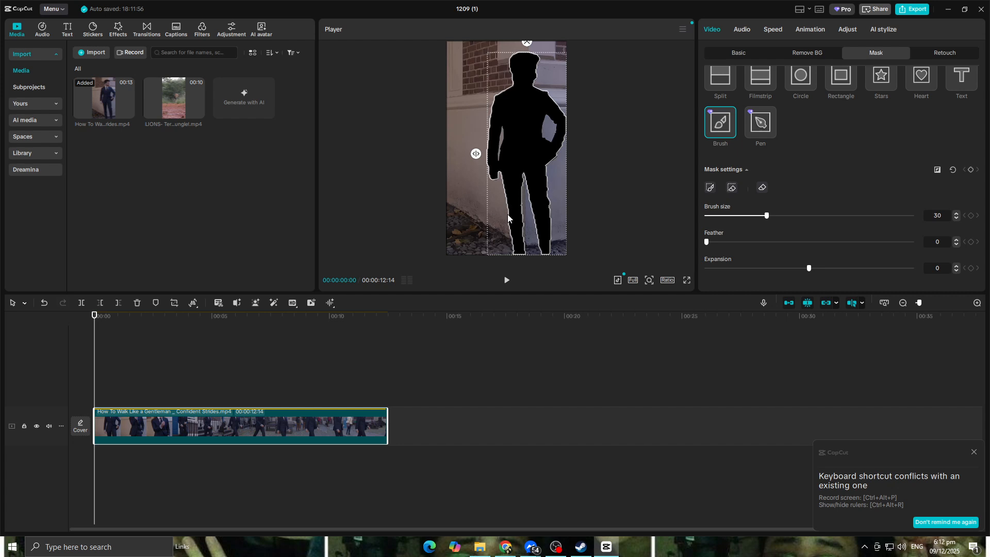
# - Play back the reversed mask and replay it from the start of the clip
pyautogui.click(507, 281)
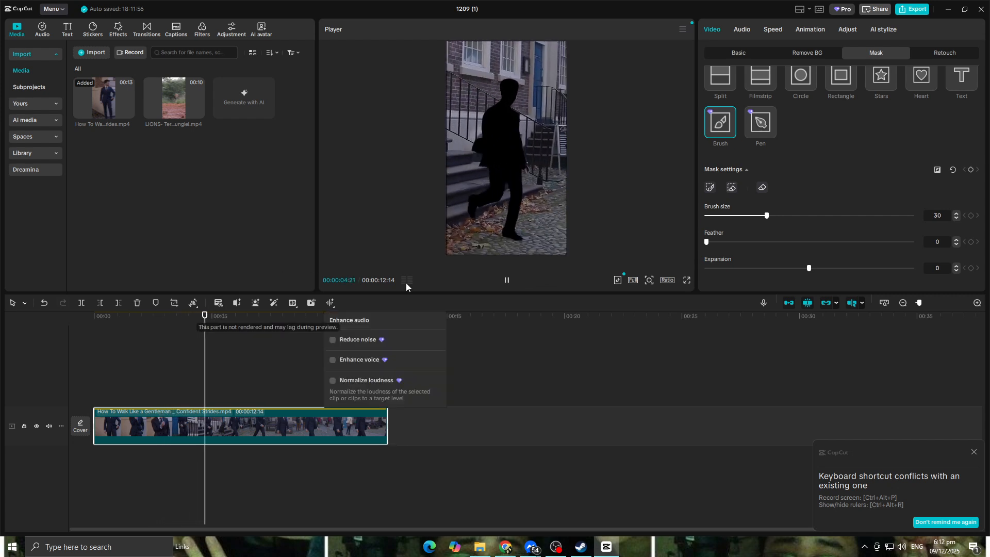
pyautogui.moveTo(225, 318); pyautogui.dragTo(9, 311)
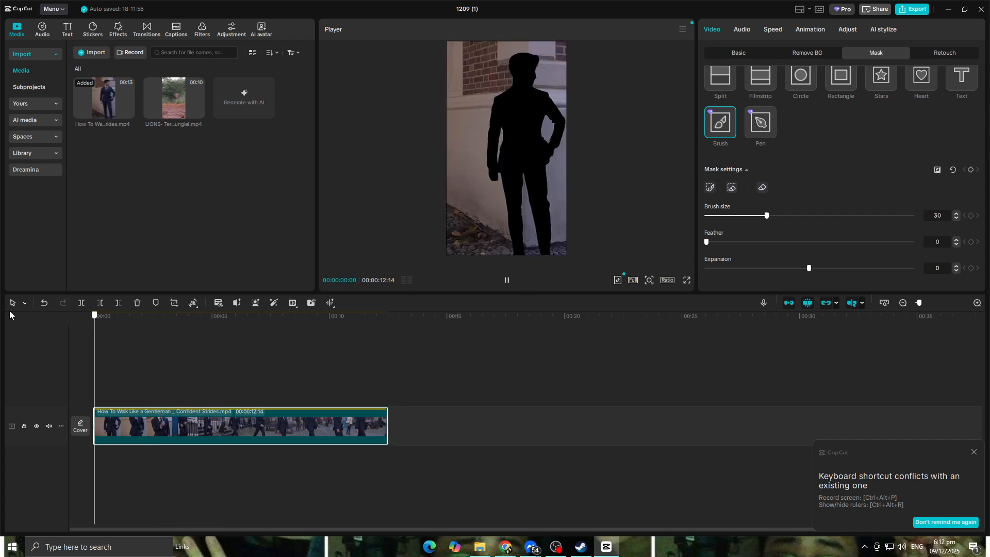
pyautogui.click(506, 280)
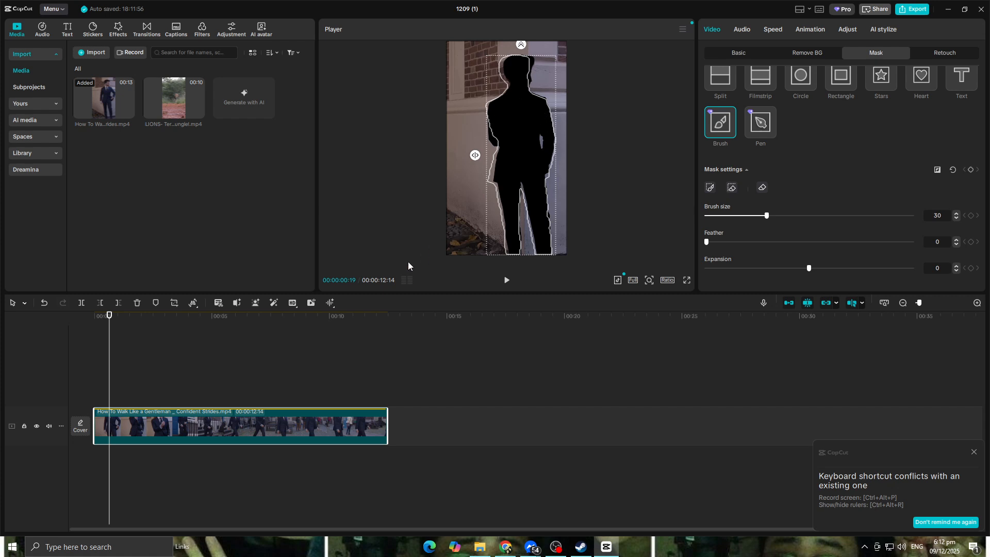
# - Duplicate the masked walking-man clip onto the track above, aligned with the timeline start, and briefly play it back
pyautogui.hotkey('ctrl', 'c')
pyautogui.hotkey('ctrl', 'v')
pyautogui.moveTo(147, 380); pyautogui.dragTo(129, 381)
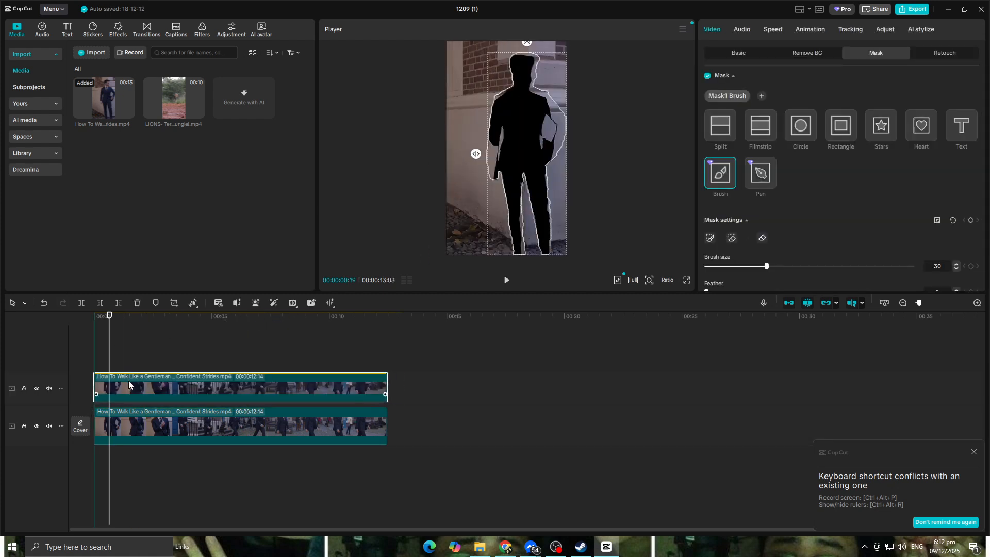
pyautogui.moveTo(109, 316); pyautogui.dragTo(36, 311)
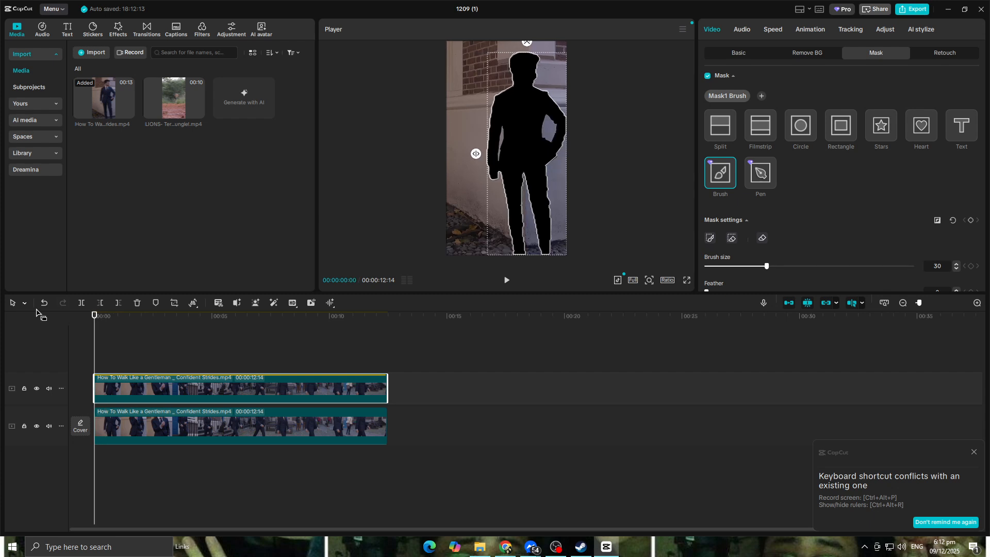
pyautogui.click(507, 280)
pyautogui.press('space')
# - Reverse the brush mask on the lower walking-man clip to keep only the man
pyautogui.click(122, 428)
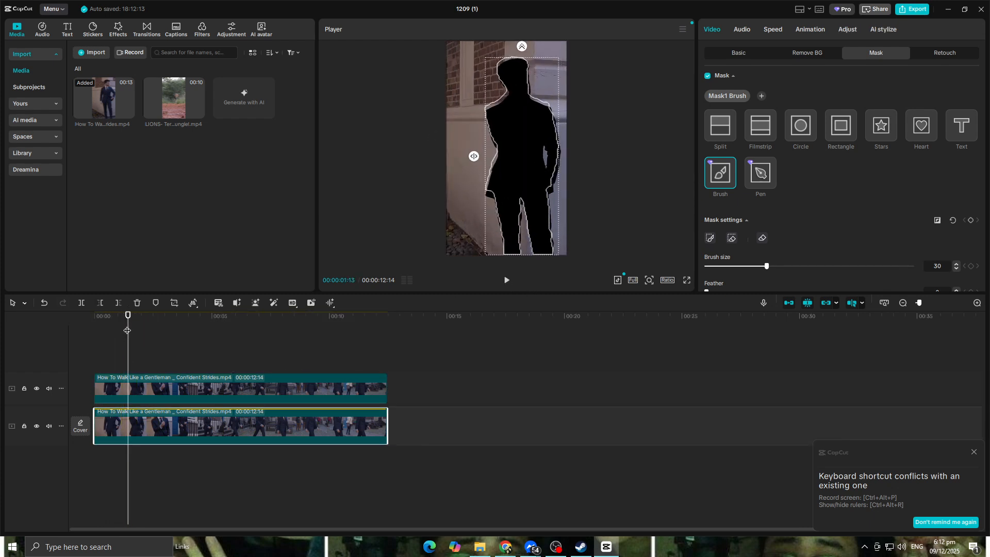
pyautogui.moveTo(126, 332); pyautogui.dragTo(92, 330)
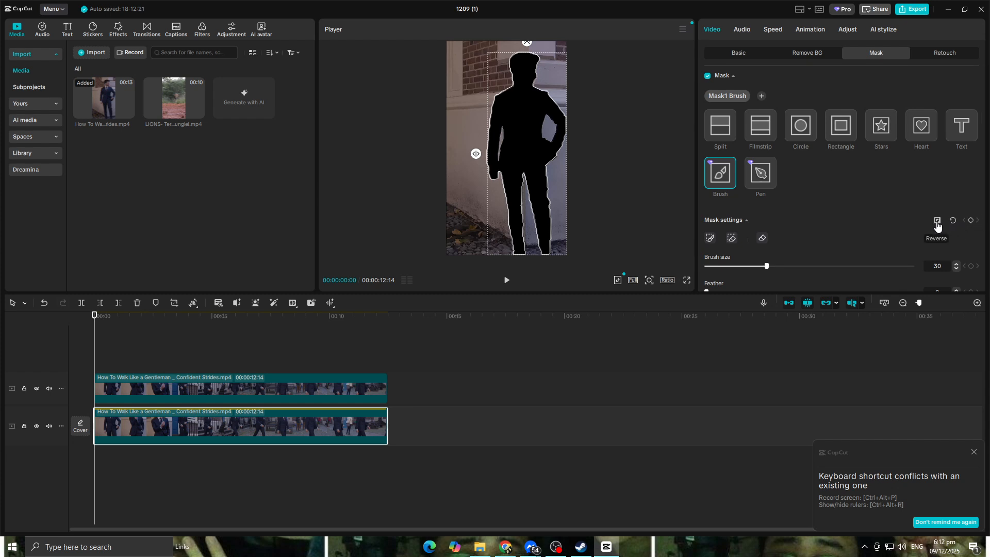
pyautogui.click(953, 222)
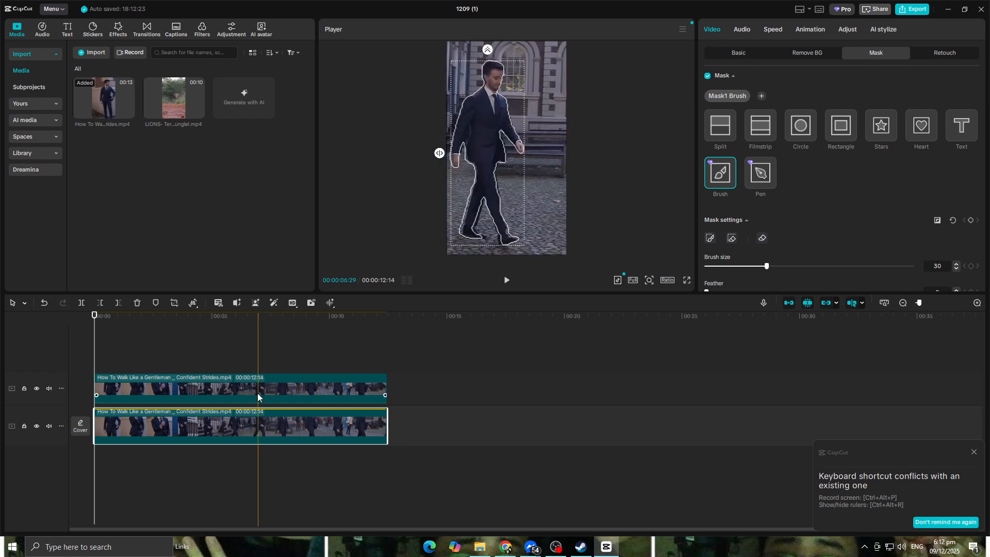
pyautogui.click(743, 29)
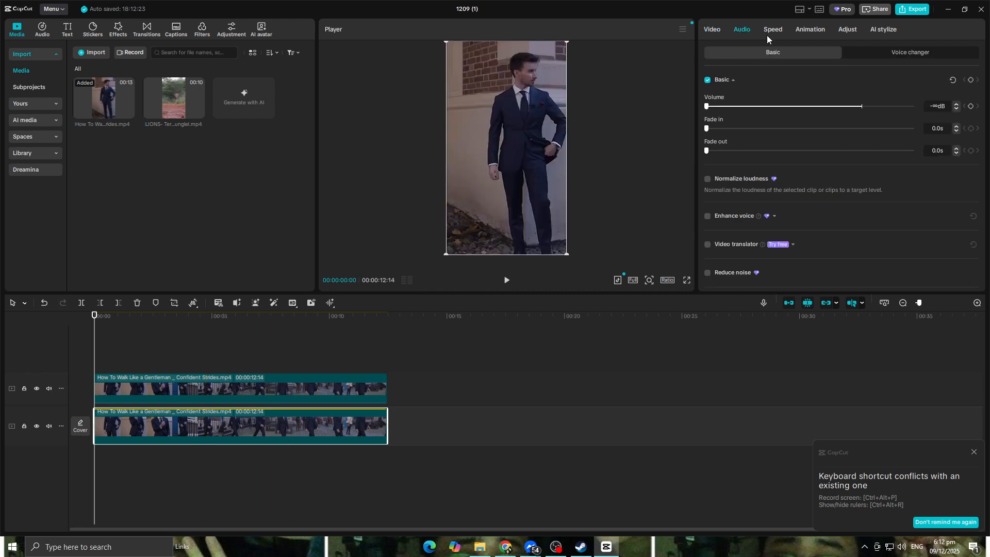
pyautogui.click(715, 30)
pyautogui.click(740, 30)
pyautogui.click(711, 30)
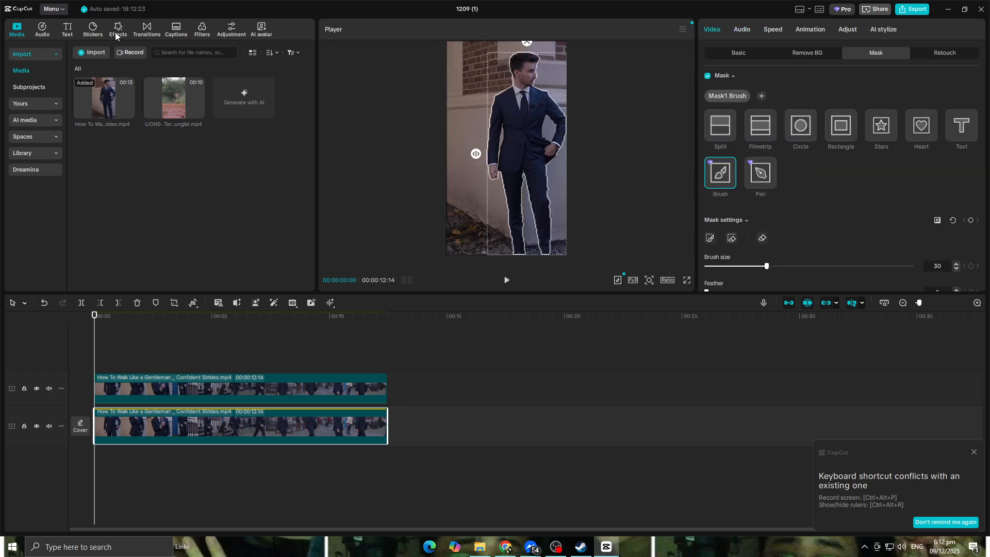
# - Try the Found Footage video effect on the lower walking-man clip and play back the result
pyautogui.click(116, 33)
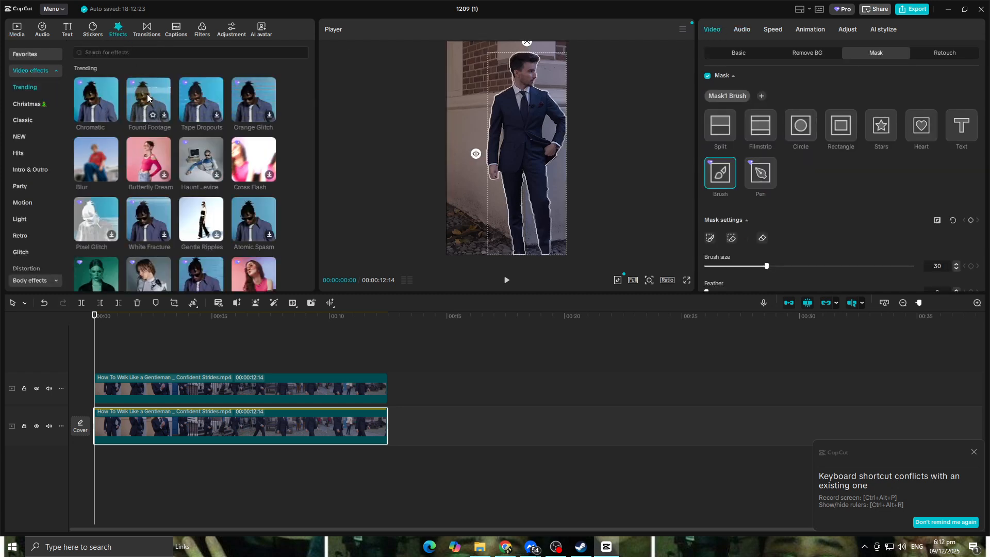
pyautogui.click(147, 94)
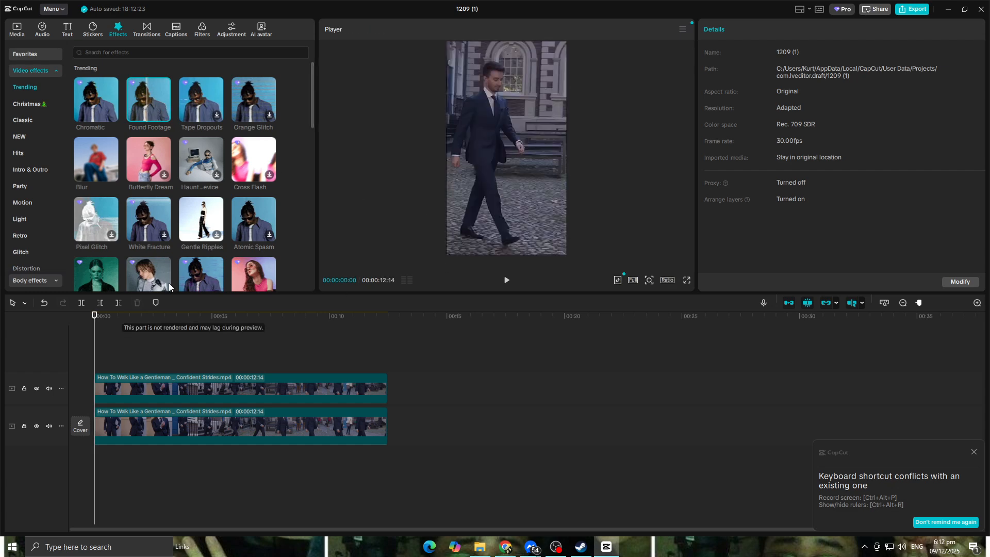
pyautogui.moveTo(153, 103); pyautogui.dragTo(112, 429)
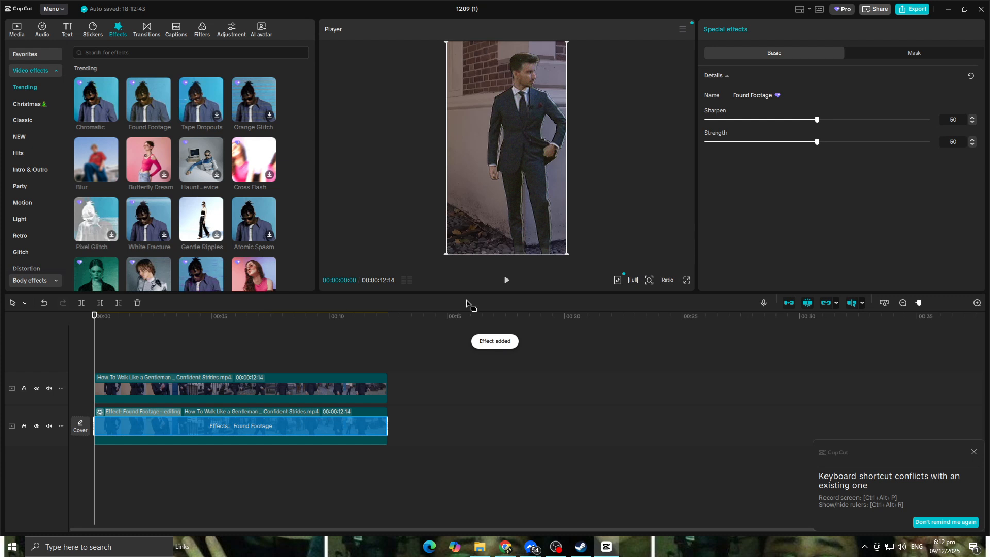
pyautogui.click(506, 282)
pyautogui.click(124, 330)
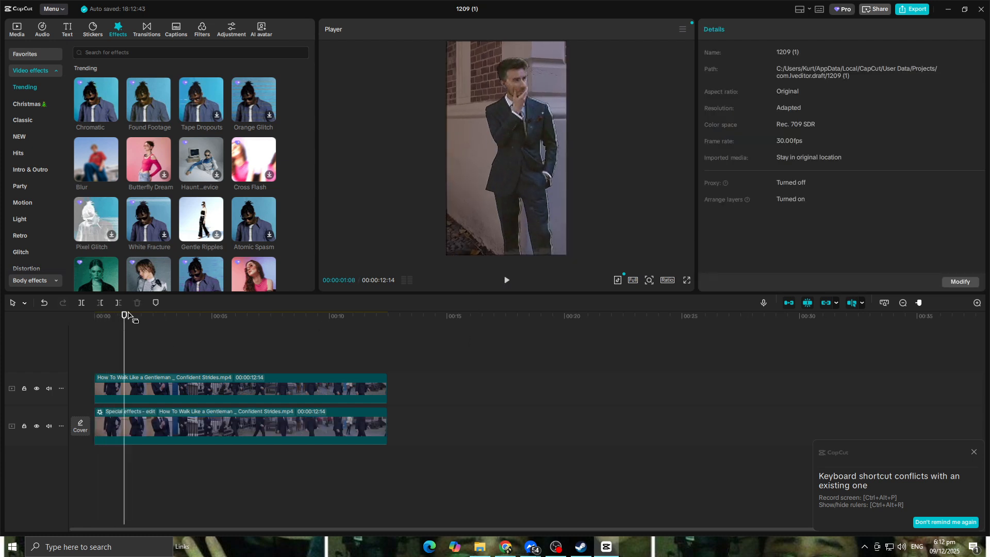
pyautogui.click(504, 284)
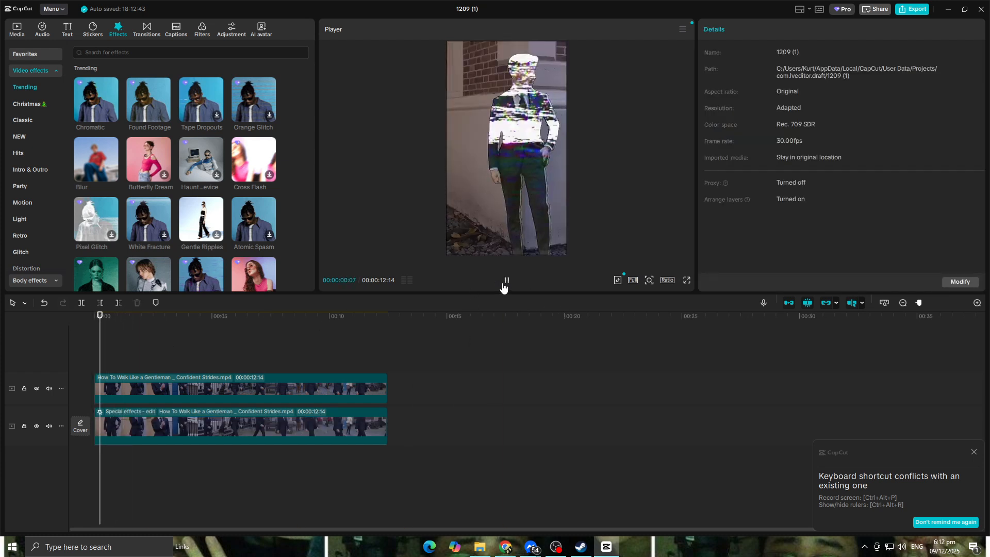
pyautogui.click(505, 283)
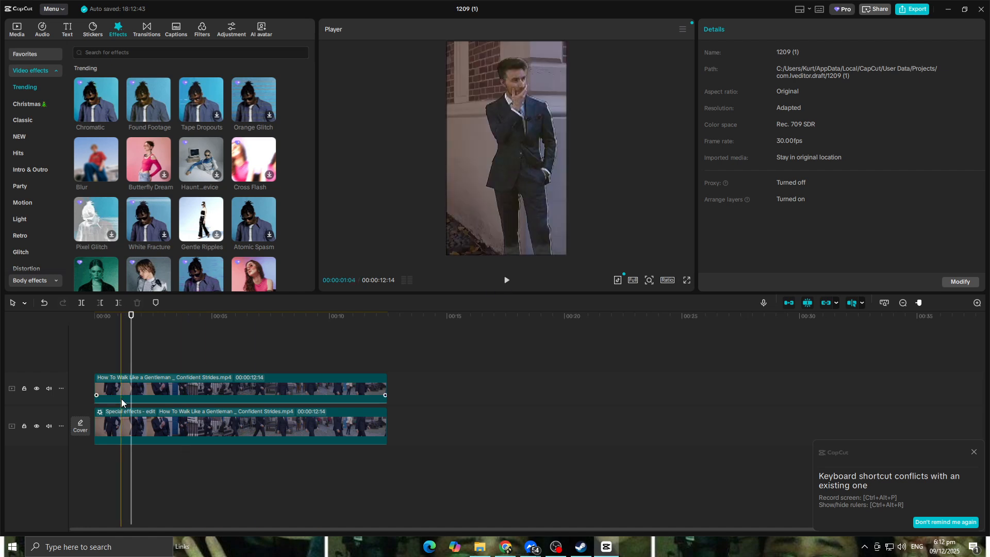
# - Undo the Found Footage effect on the lower walking-man clip
pyautogui.click(116, 428)
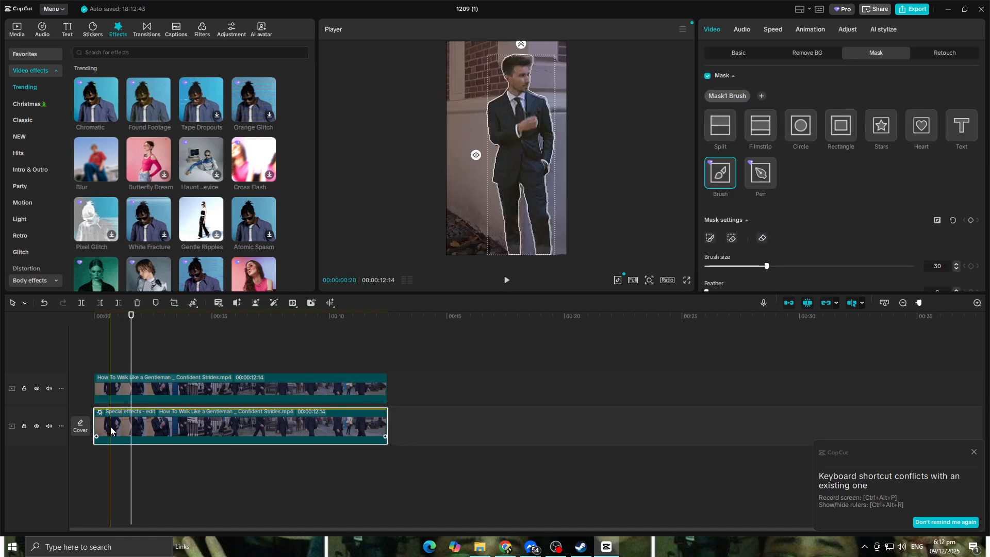
pyautogui.hotkey('ctrl', 'z')
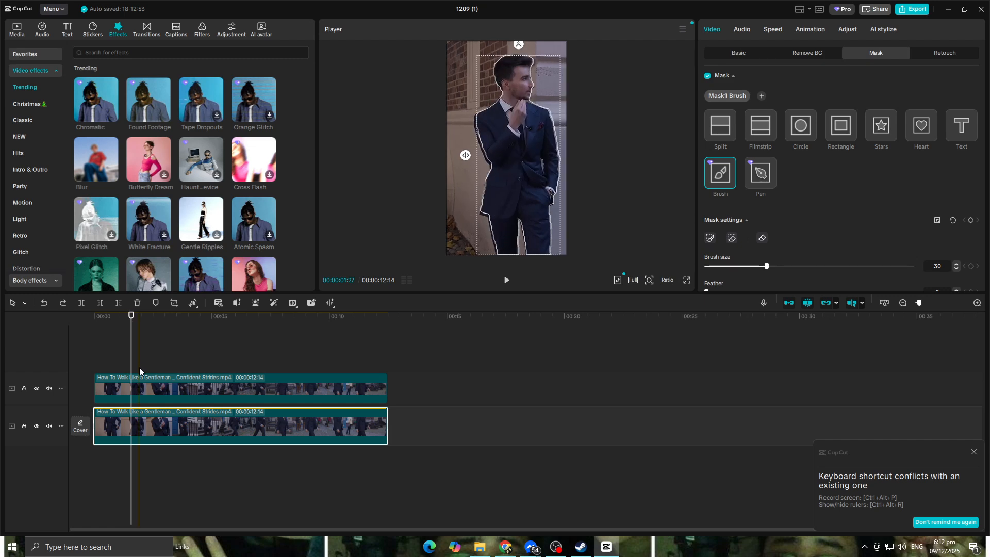
pyautogui.click(122, 386)
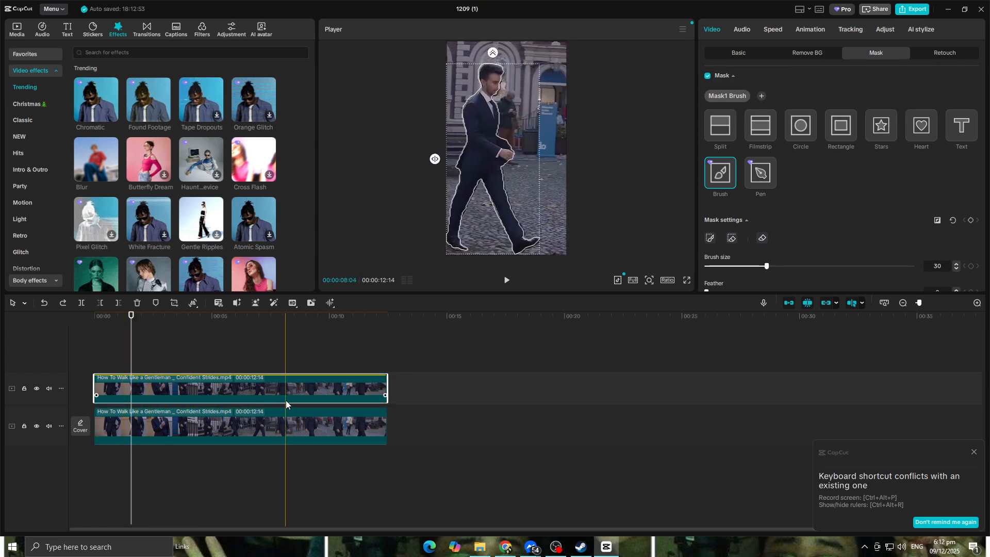
# - Apply the black-and-white BW 2 filter to the lower walking-man clip
pyautogui.click(123, 426)
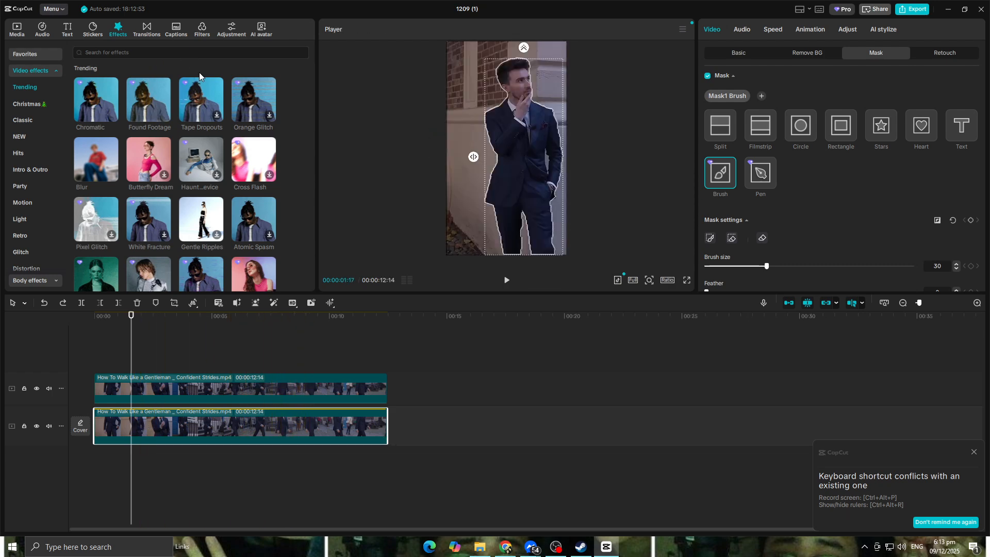
pyautogui.click(206, 33)
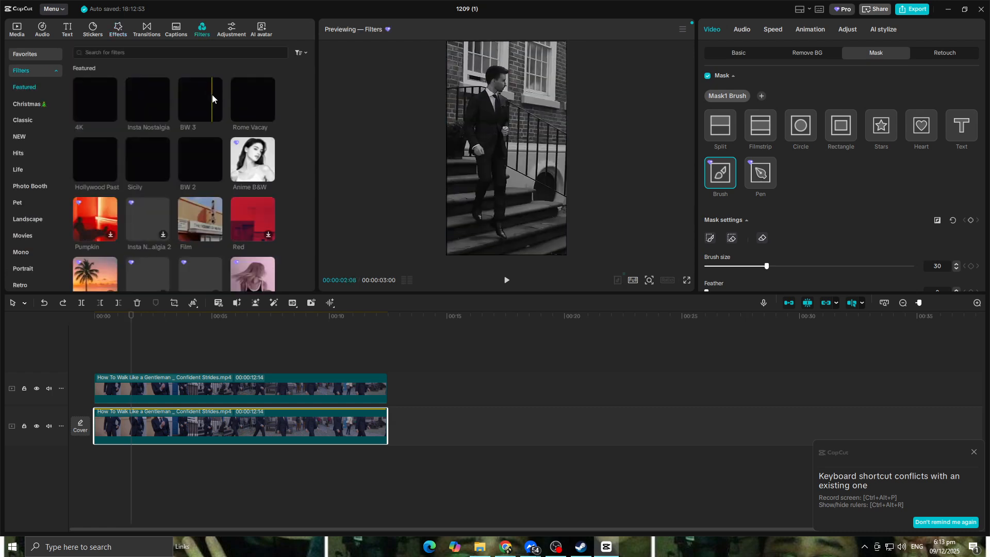
pyautogui.moveTo(190, 145); pyautogui.dragTo(127, 425)
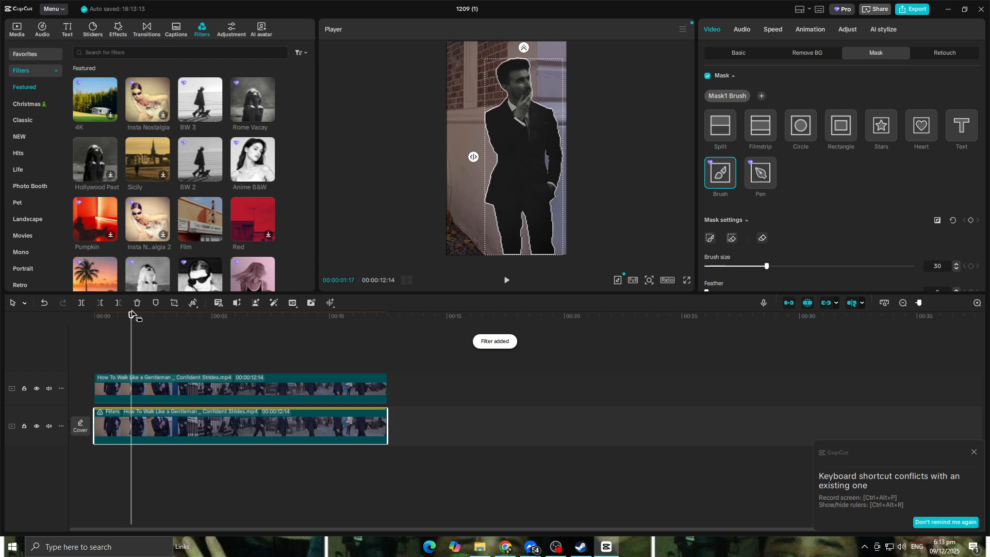
# - Play the filtered composite back from the timeline start and examine how well the mask follows the man
pyautogui.moveTo(132, 314); pyautogui.dragTo(95, 316)
pyautogui.click(506, 282)
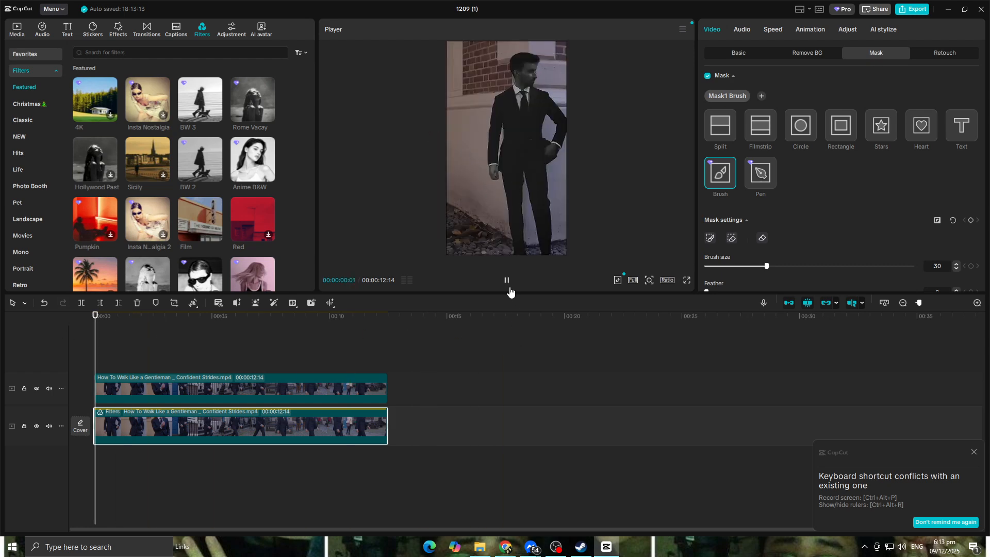
pyautogui.click(513, 345)
pyautogui.moveTo(387, 316); pyautogui.dragTo(95, 316)
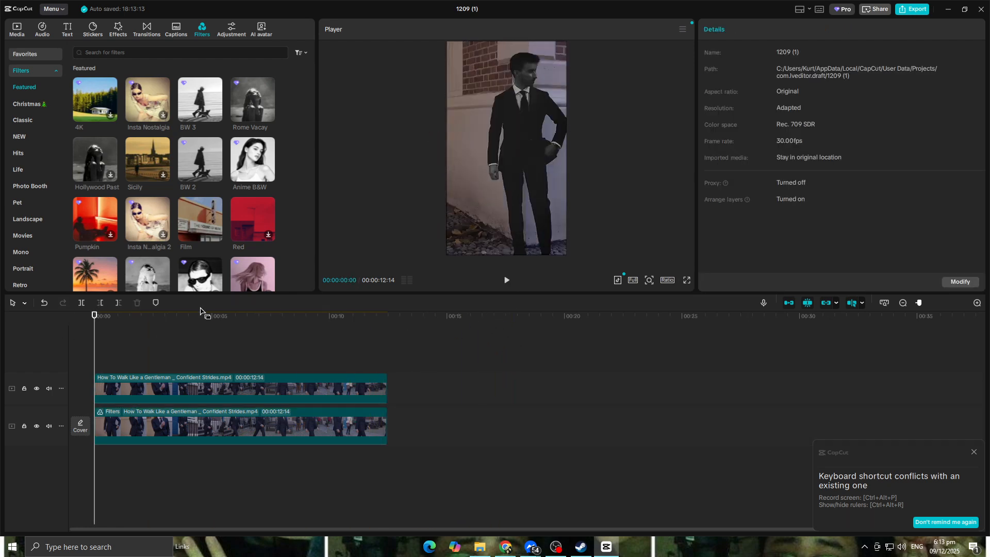
pyautogui.click(505, 281)
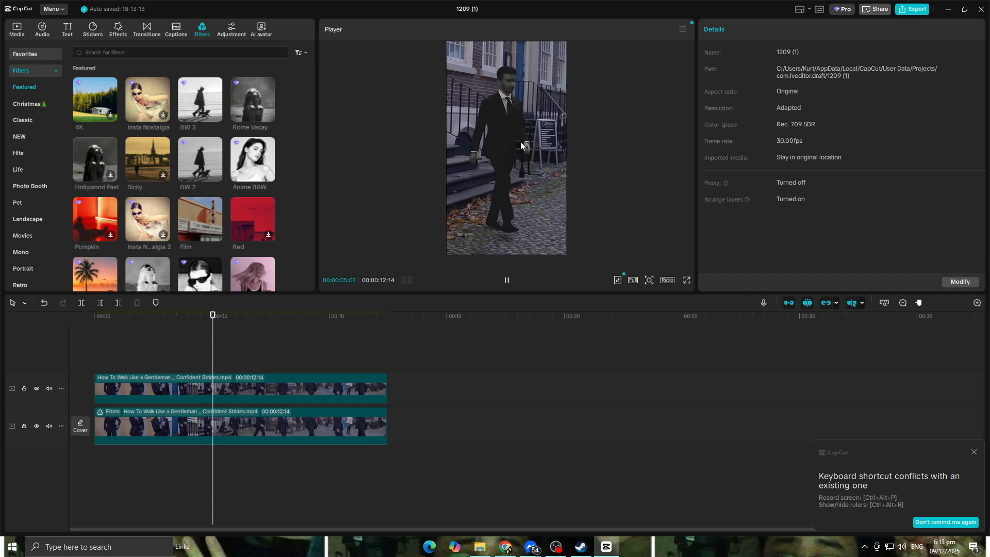
pyautogui.moveTo(258, 332); pyautogui.dragTo(105, 333)
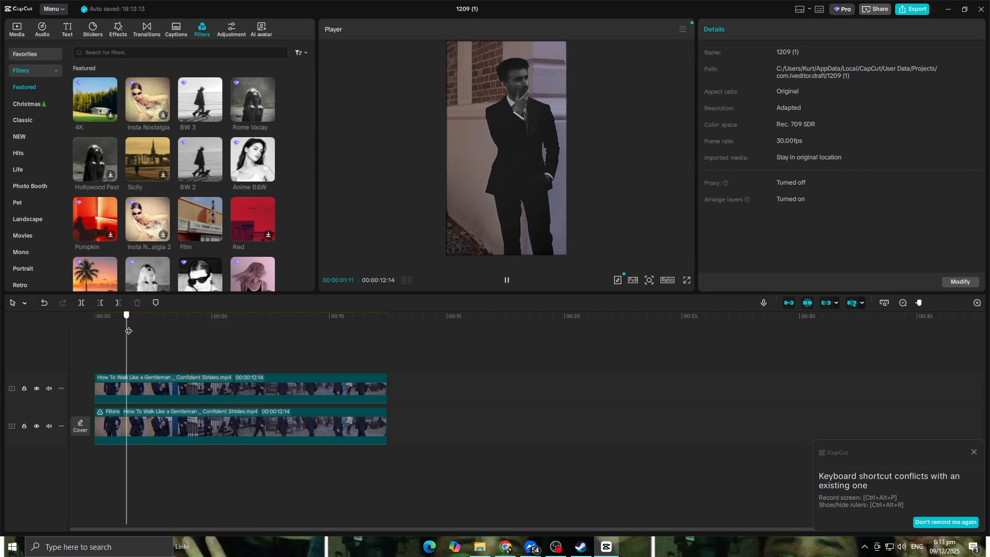
pyautogui.click(157, 379)
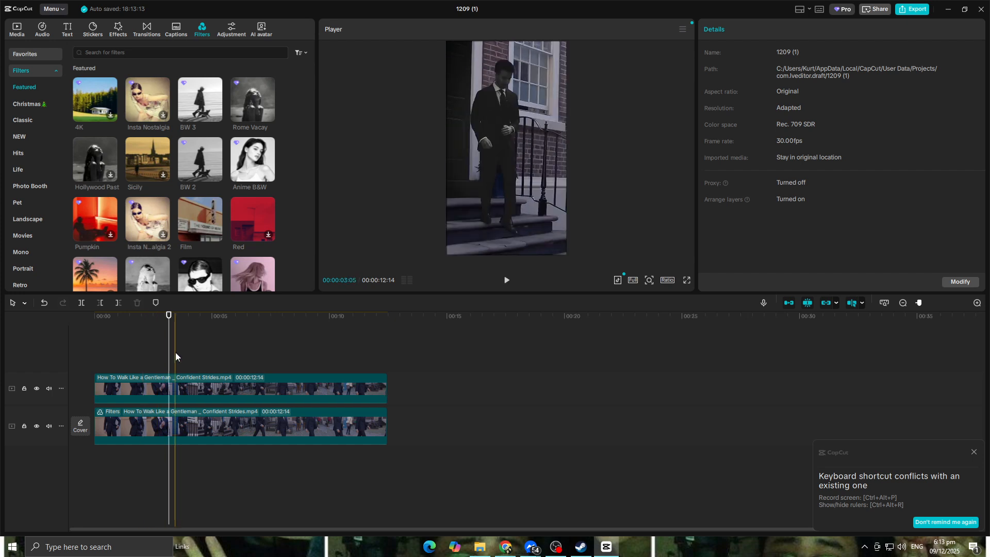
# - At 00:00:02:18, erase the excess doorway and railing area from the upper clip's brush mask
pyautogui.moveTo(174, 320); pyautogui.dragTo(155, 325)
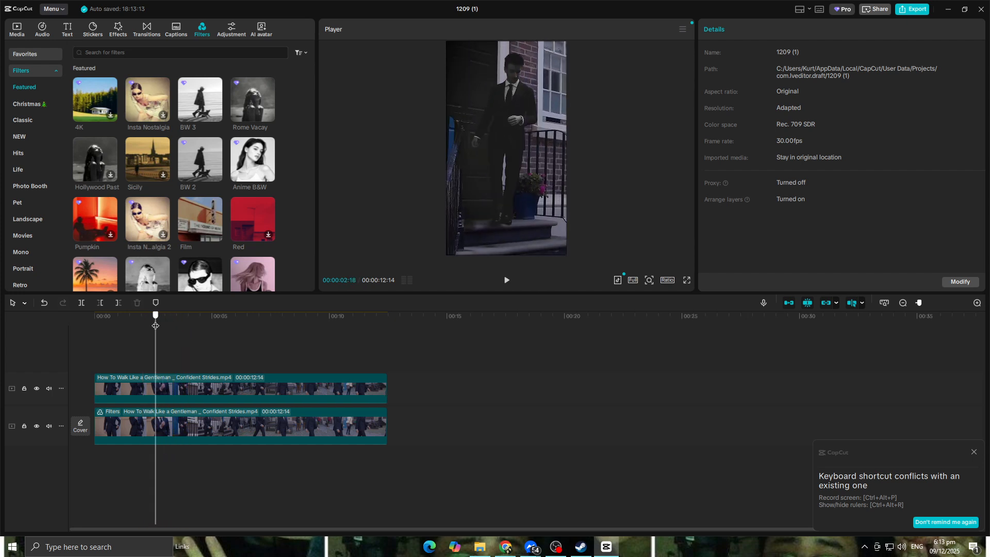
pyautogui.click(152, 396)
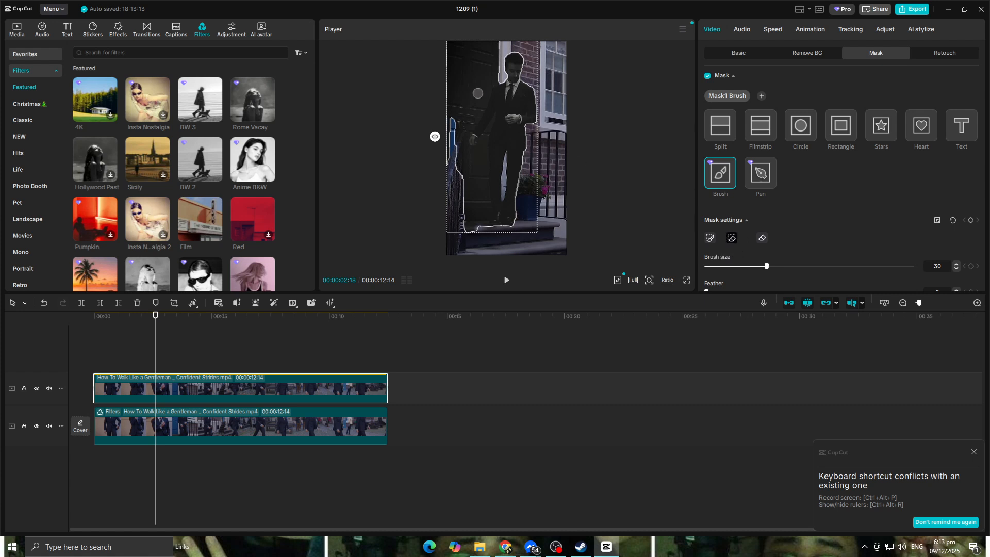
pyautogui.moveTo(466, 104); pyautogui.dragTo(472, 84)
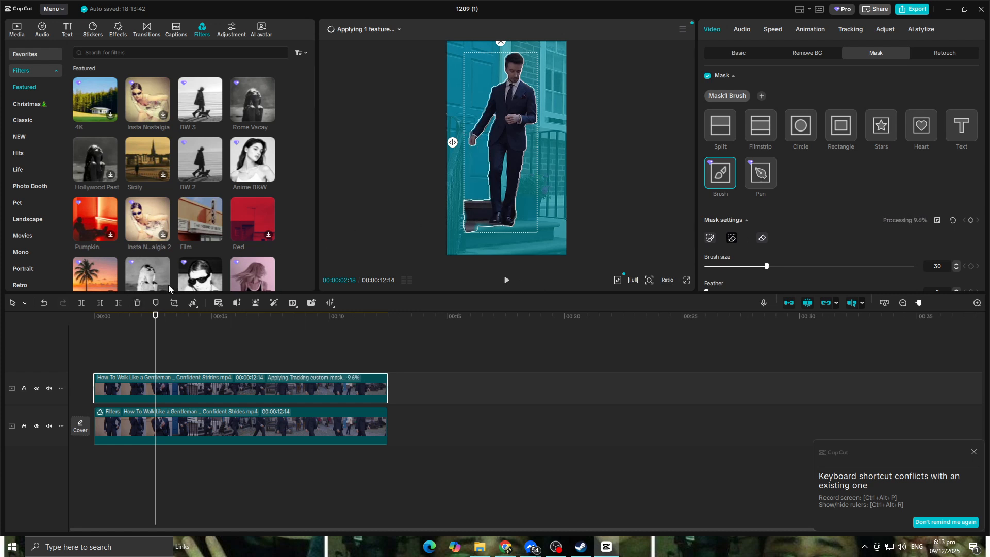
# - Play the clip back from the start to check the corrected mask outline, and switch to the mask's add brush
pyautogui.click(95, 317)
pyautogui.click(506, 280)
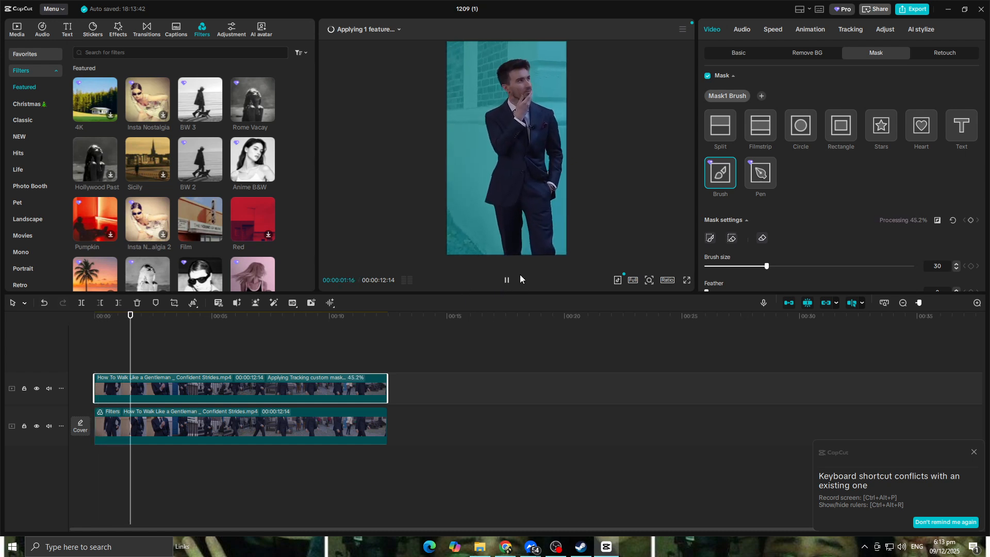
pyautogui.click(508, 281)
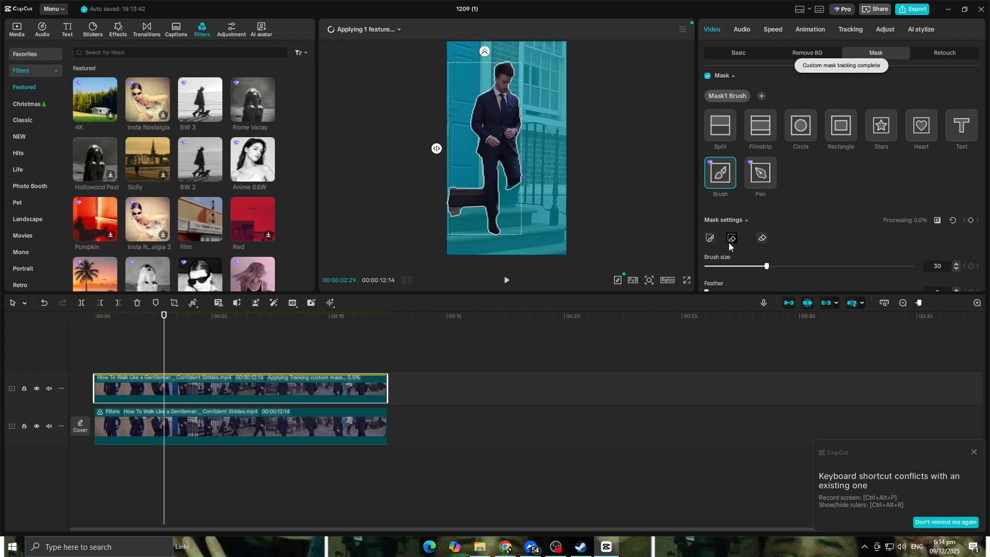
pyautogui.click(709, 240)
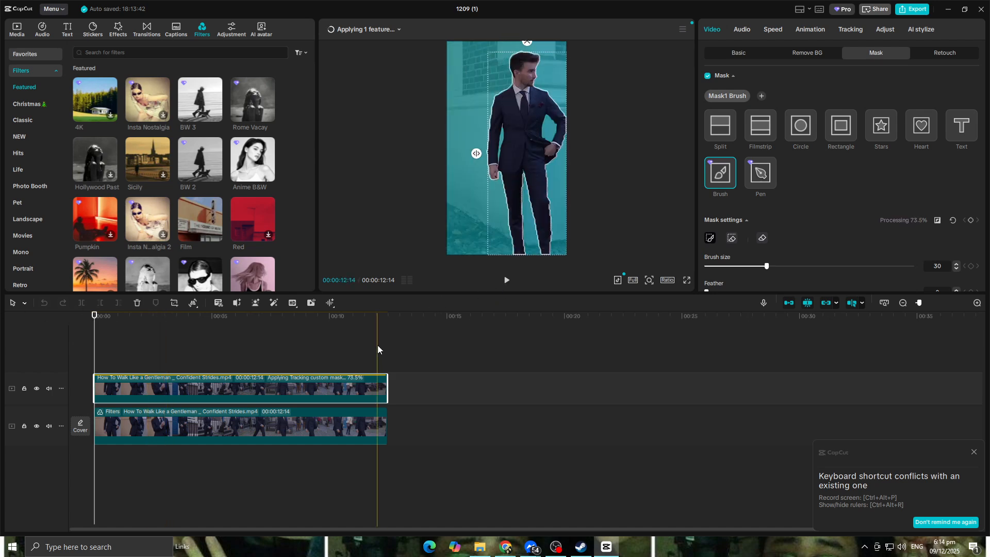
# - Play back the composite with the updated mask tracking up to about 00:00:07:21 and select the lower clip
pyautogui.click(319, 322)
pyautogui.click(478, 350)
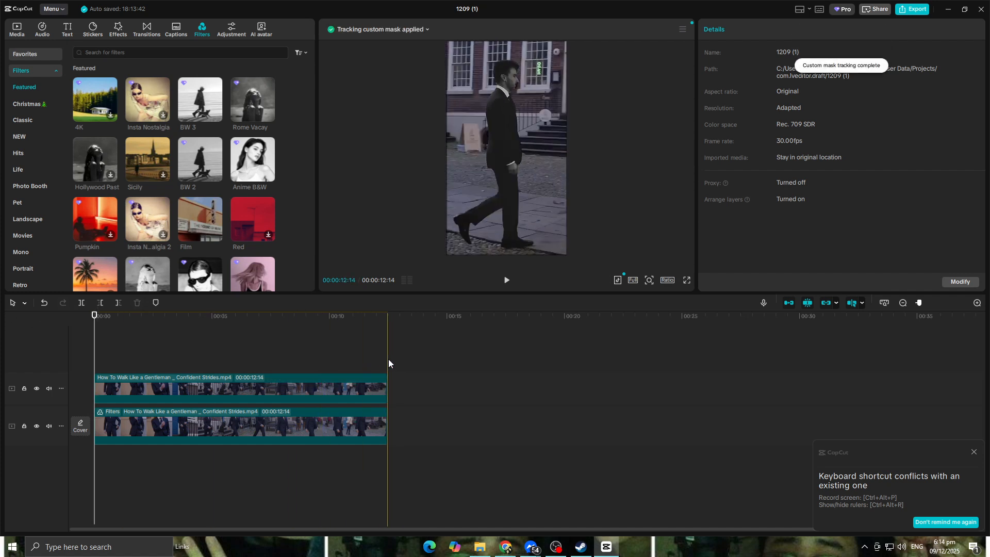
pyautogui.click(300, 389)
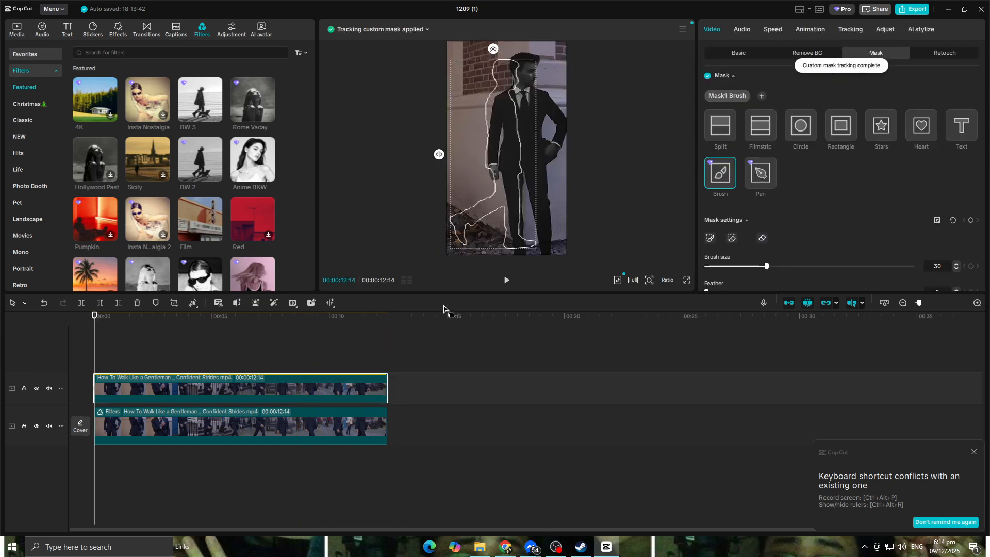
pyautogui.click(507, 281)
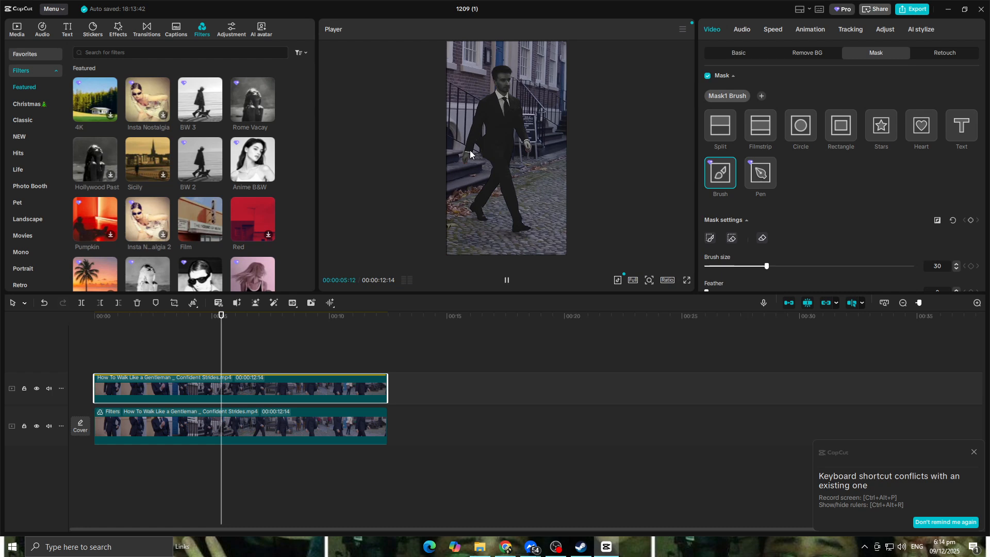
pyautogui.click(301, 419)
pyautogui.click(505, 281)
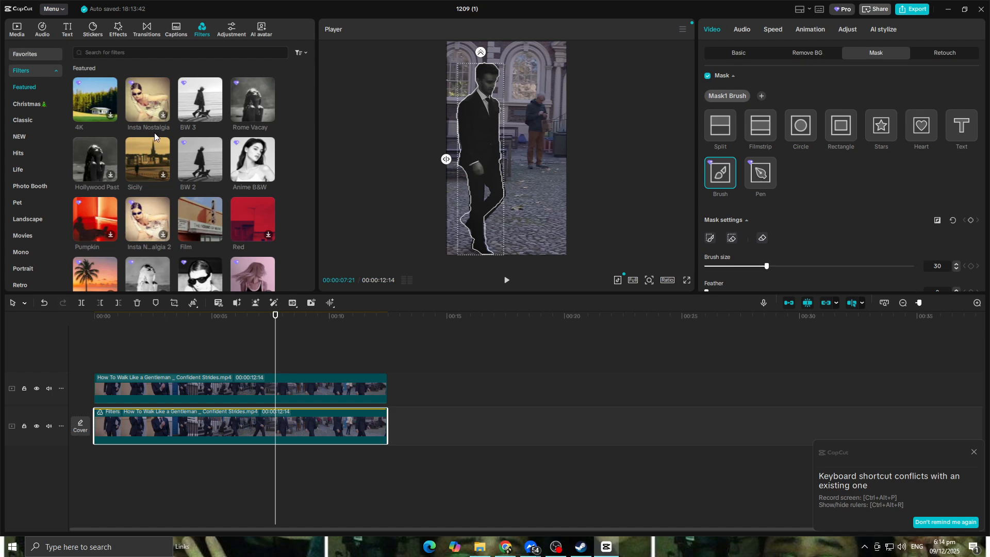
# - Replace the lower walking-man clip's filter with Night Vision and play it back from near the timeline start
pyautogui.scroll(-2, 154, 134)
pyautogui.scroll(-3, 156, 133)
pyautogui.moveTo(201, 224); pyautogui.dragTo(233, 438)
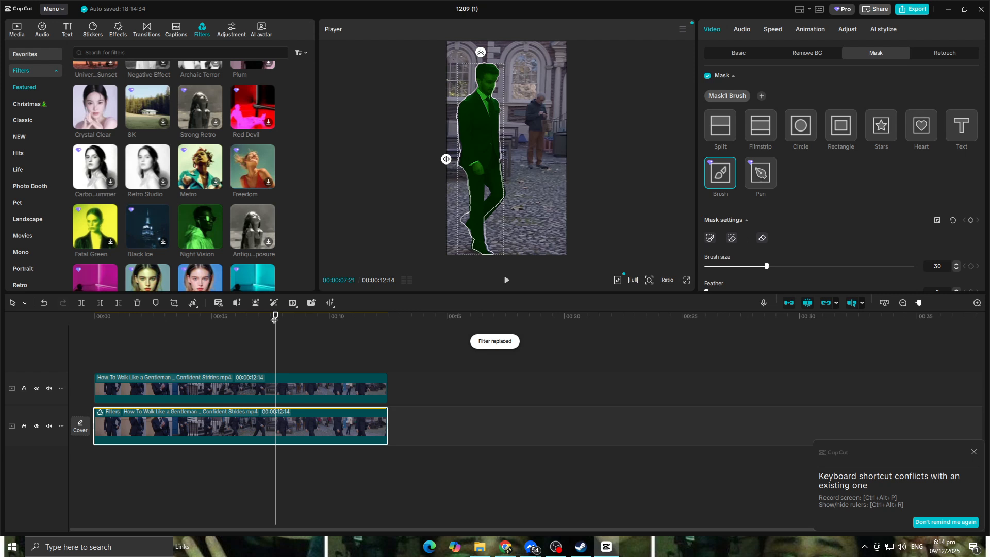
pyautogui.moveTo(276, 316); pyautogui.dragTo(100, 316)
pyautogui.click(505, 288)
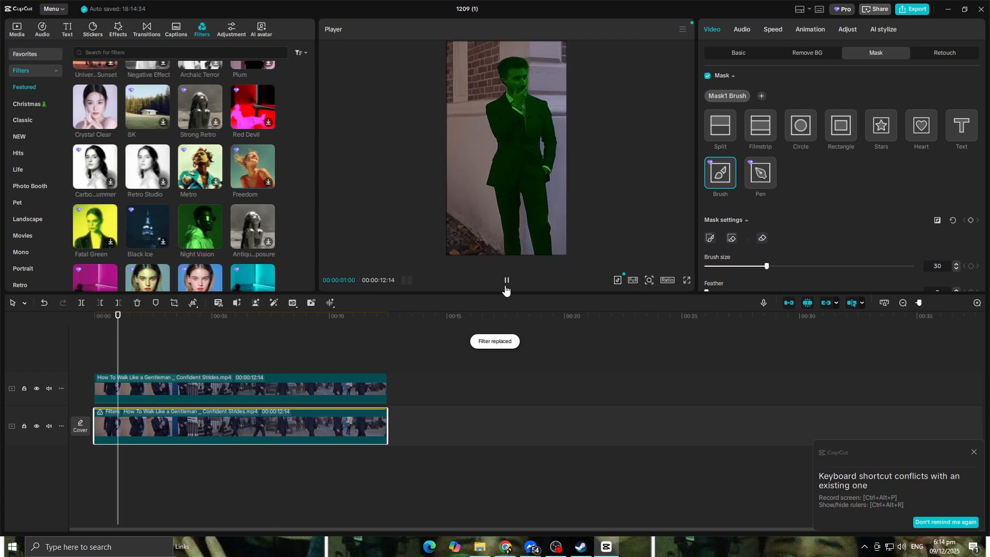